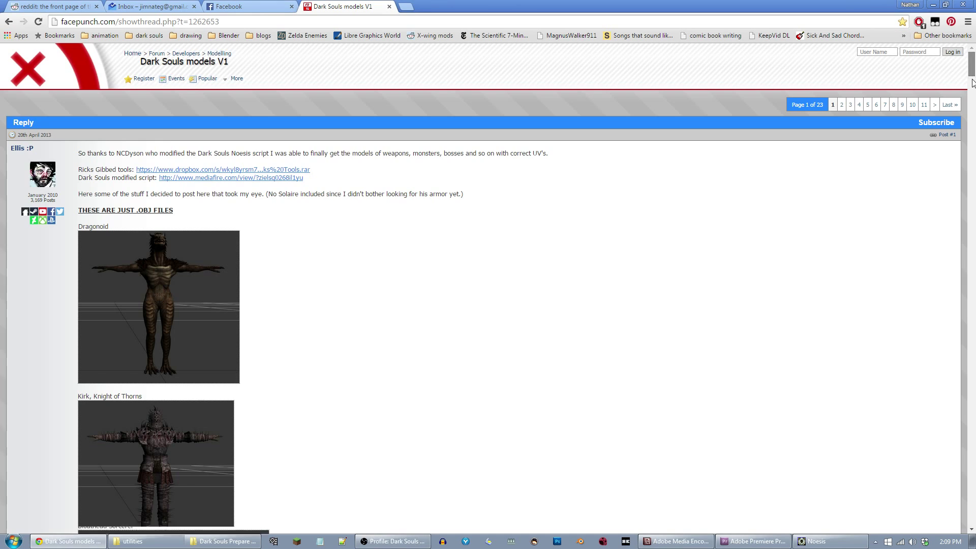
- Scroll the 'Dark Souls models V1' thread down to the download links below the Crystal Guardian image
drag(972, 76, 970, 133)
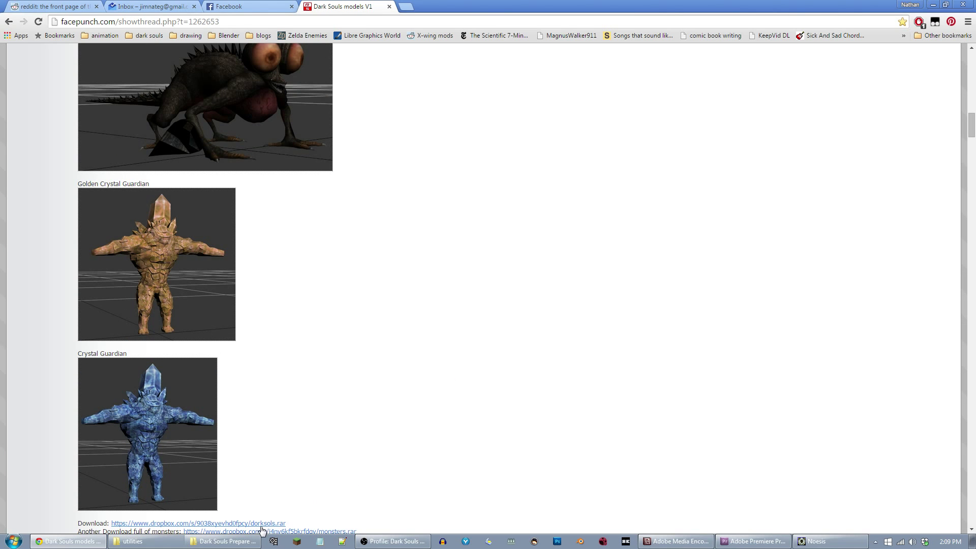
- Restore the game folder window and open utilities, then the rick's tewls folder
click(208, 541)
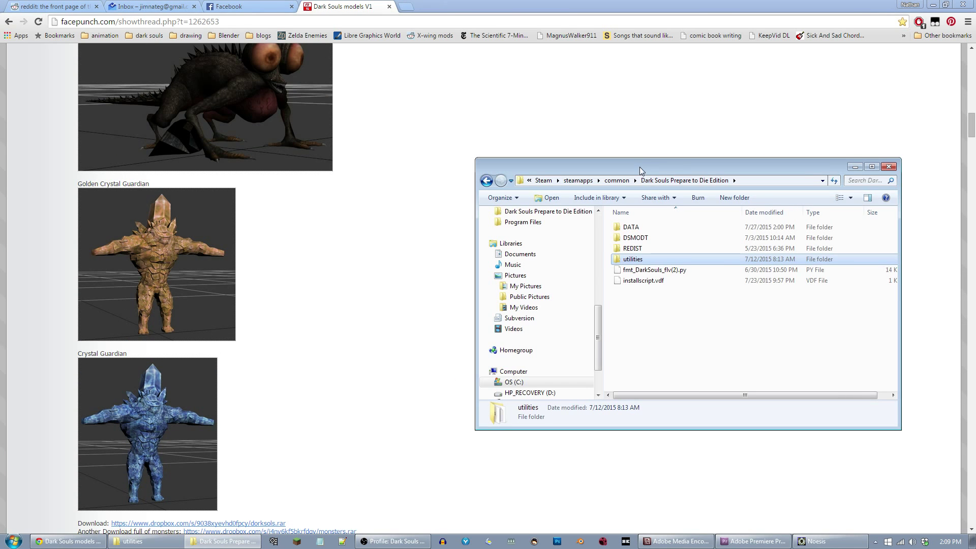
drag(640, 170, 200, 133)
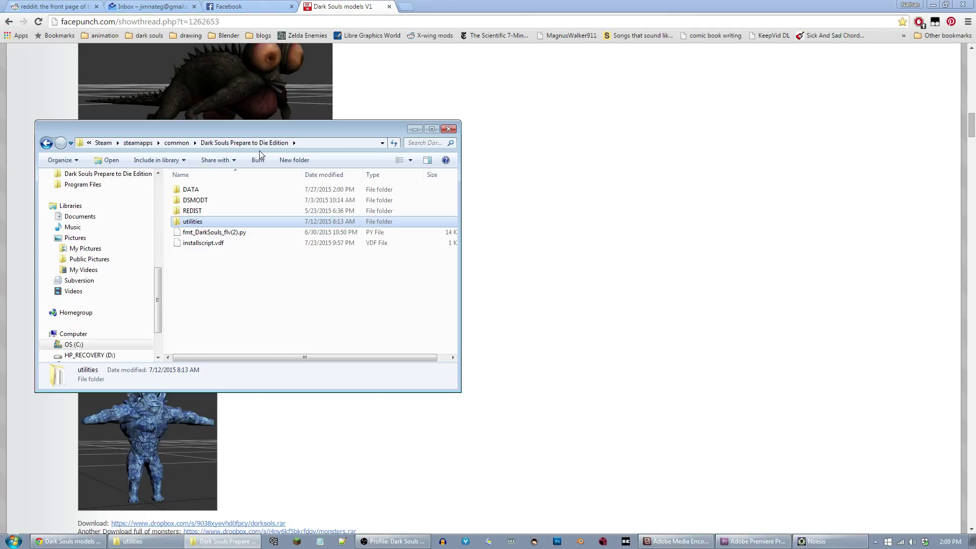
double_click(178, 225)
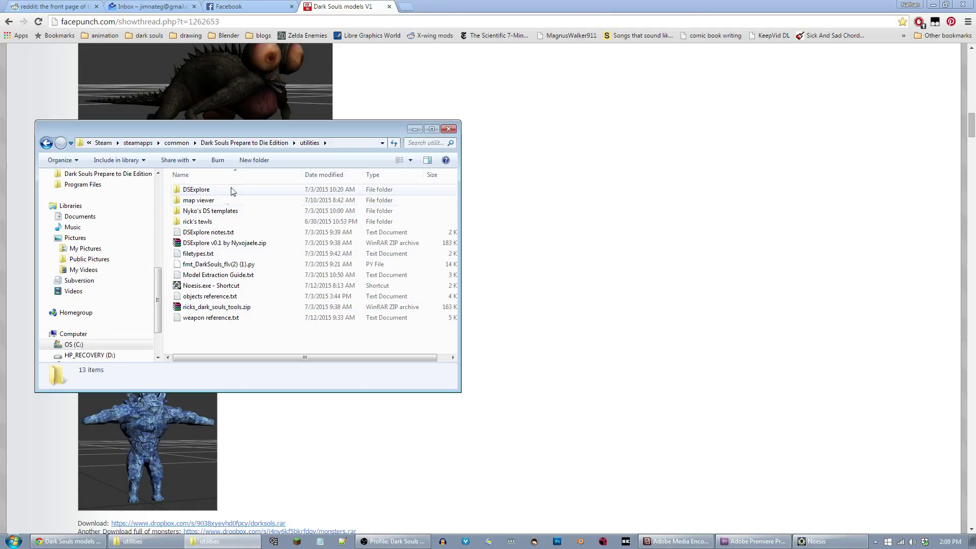
double_click(203, 223)
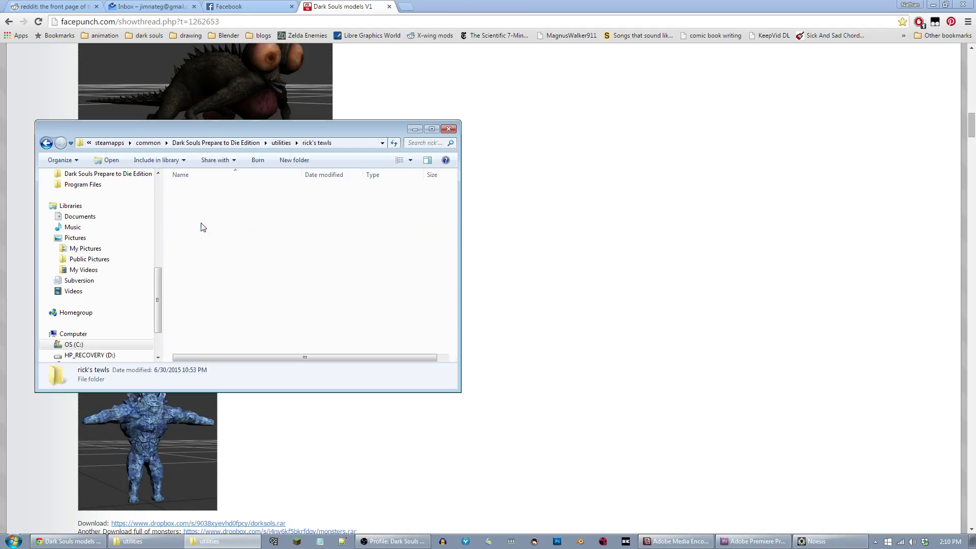
- Select the Gibbed TextureConvert, Unbind and Unpack tools and move the window to the upper right
drag(232, 336, 202, 198)
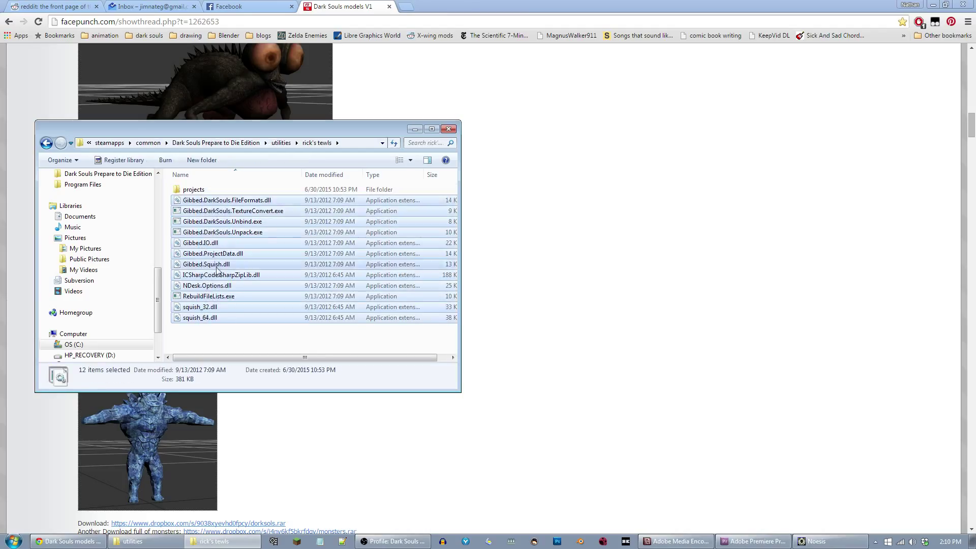
drag(231, 335, 184, 242)
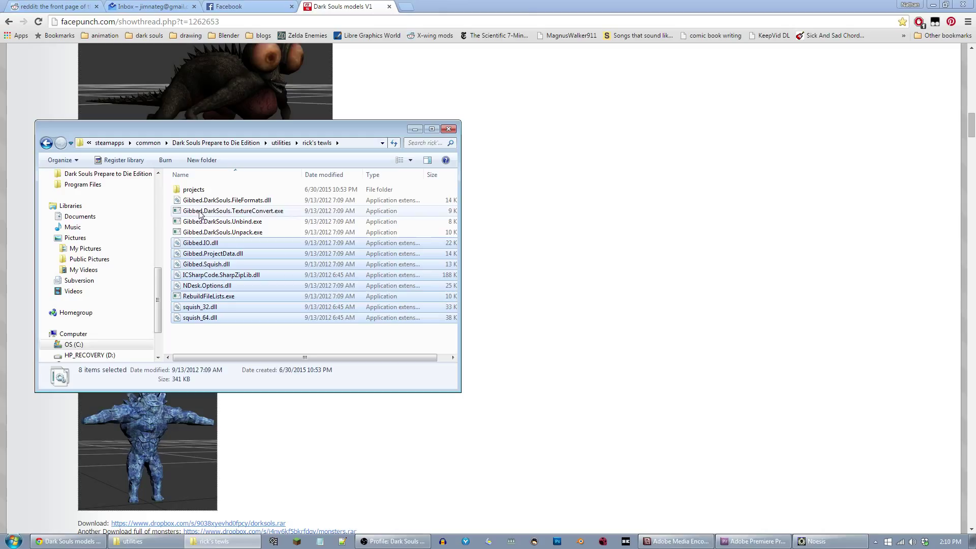
ctrl+click(205, 201)
ctrl+click(194, 190)
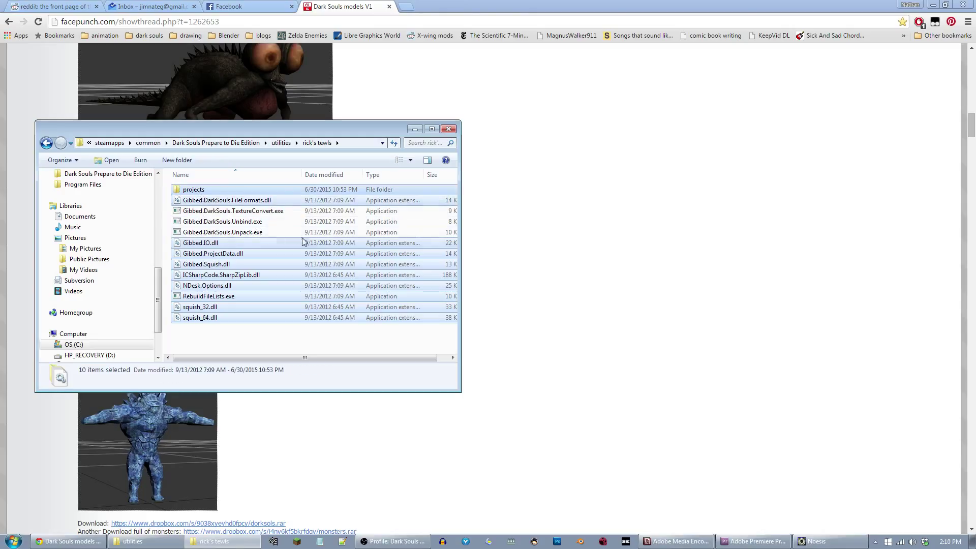
click(257, 216)
shift+click(255, 235)
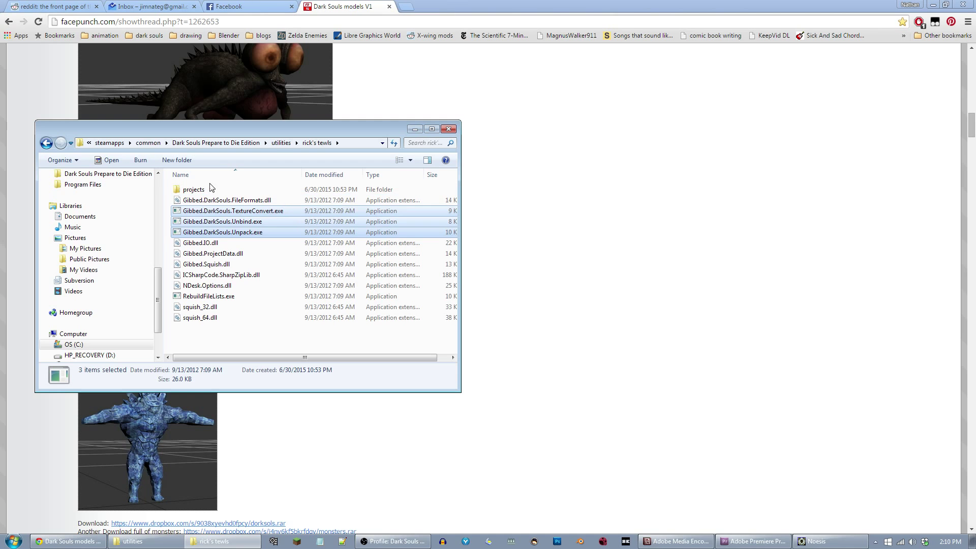
drag(272, 129, 761, 93)
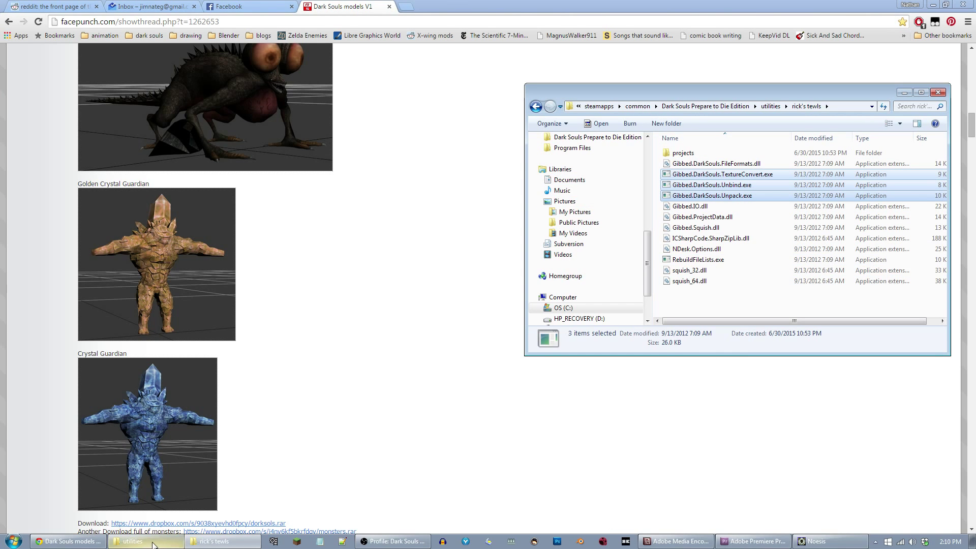
- Go up to Dark Souls Prepare to Die Edition, open DATA, and select dvdbnd0.bdt and dvdbnd1.bdt
click(133, 541)
drag(307, 23, 333, 109)
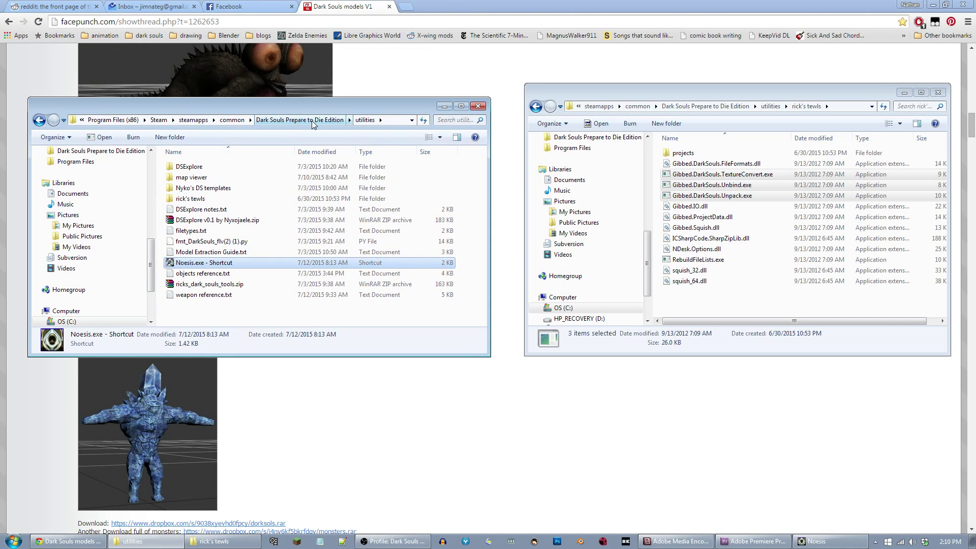
click(312, 120)
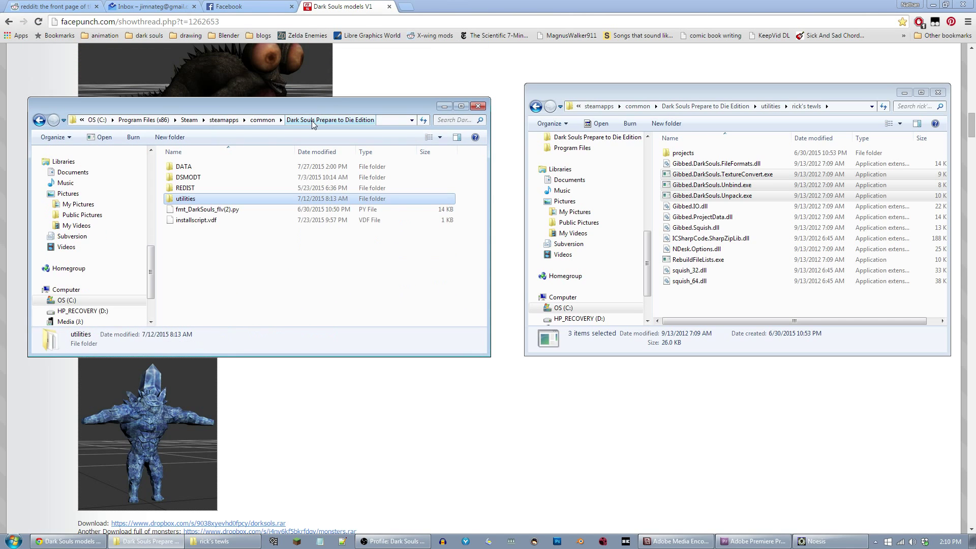
double_click(184, 167)
drag(479, 181, 480, 240)
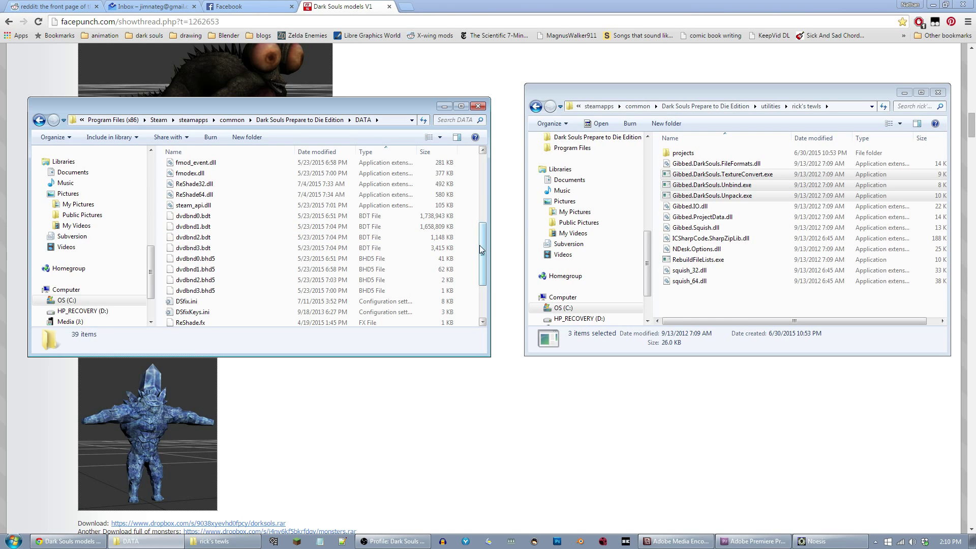
click(185, 217)
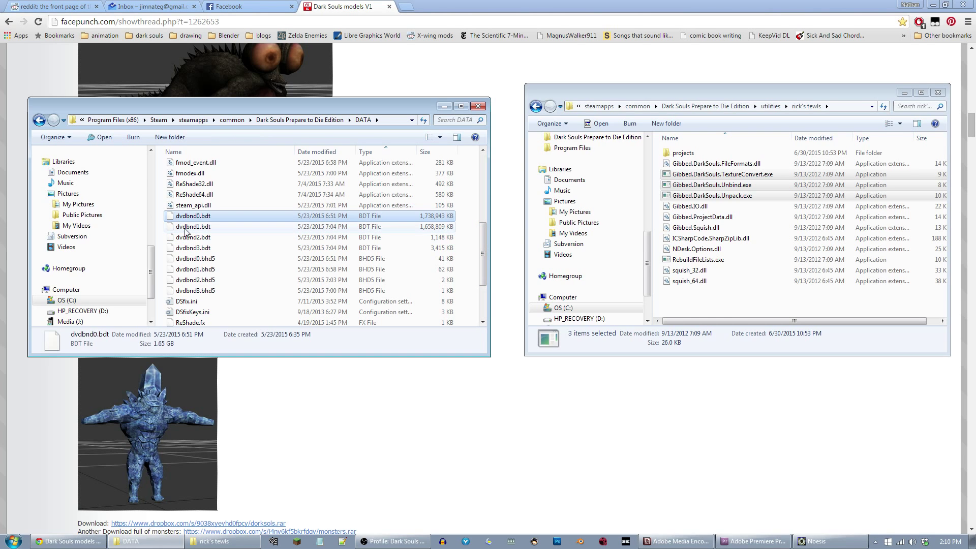
shift+click(190, 226)
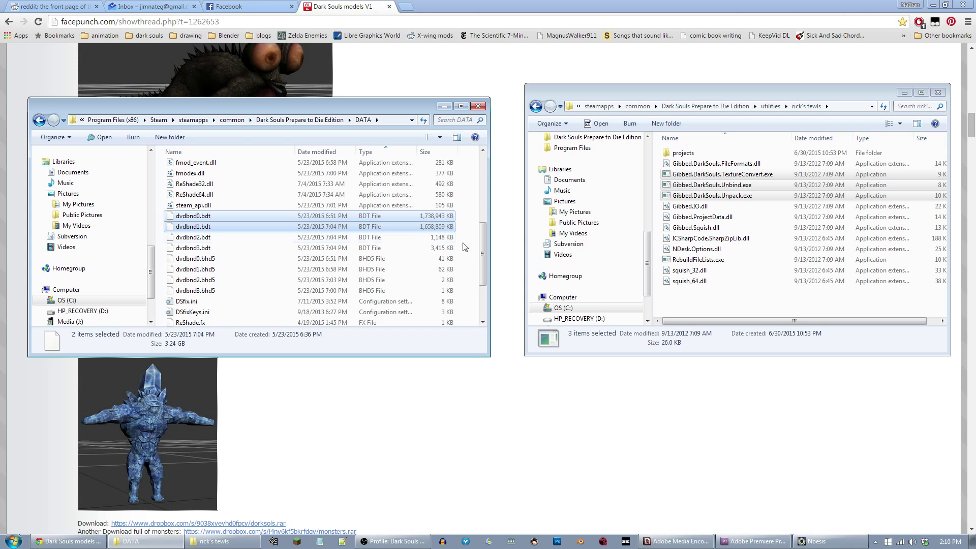
- Run Gibbed.DarkSouls.Unpack.exe on the dvdbnd3.bdt archive
scroll(469, 156, up, 7)
scroll(467, 183, down, 5)
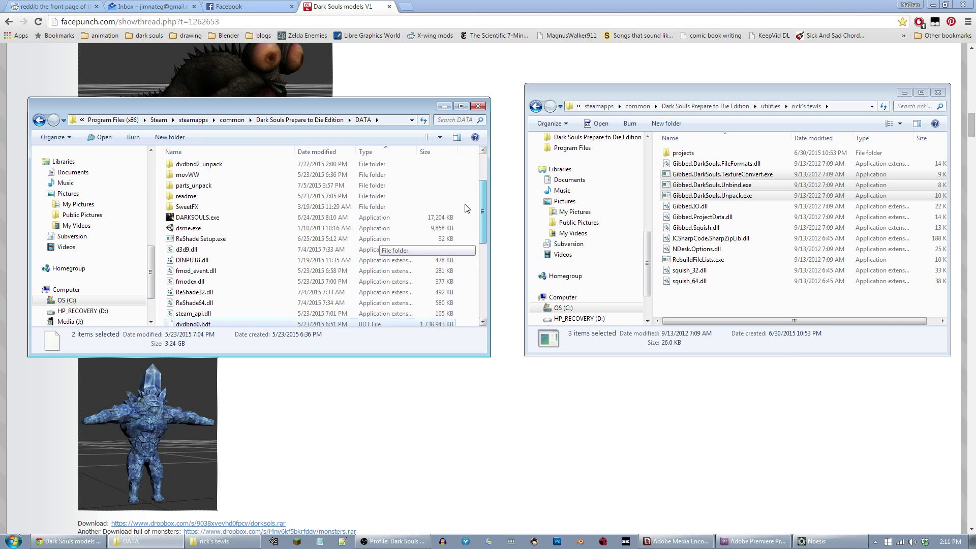
click(191, 274)
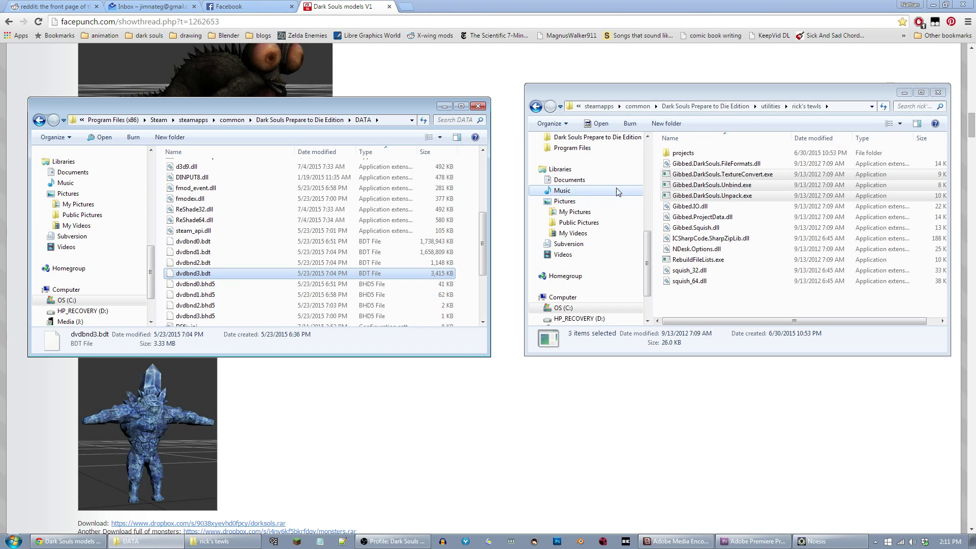
double_click(767, 198)
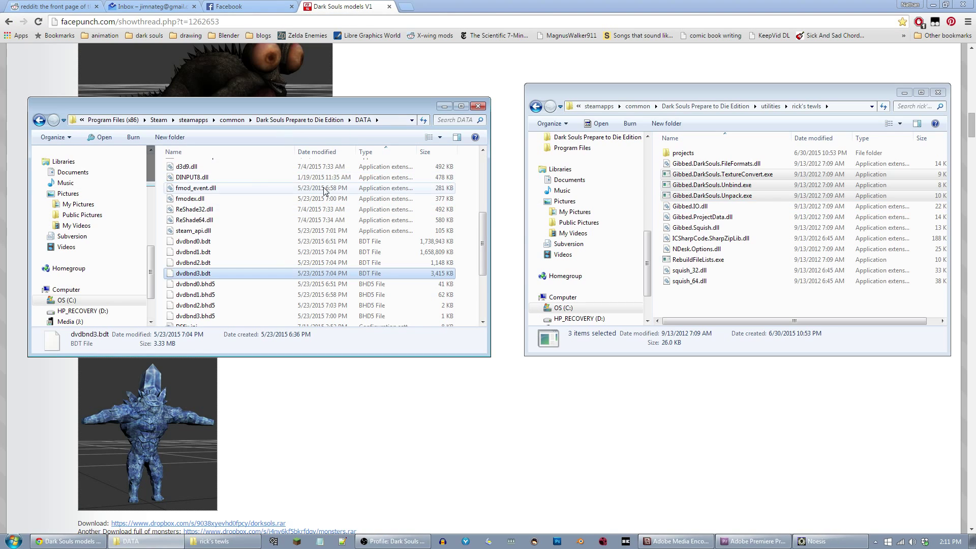
- Open the new dvdbnd3_unpack folder and select its msg, param and paramdef folders
drag(482, 250, 481, 185)
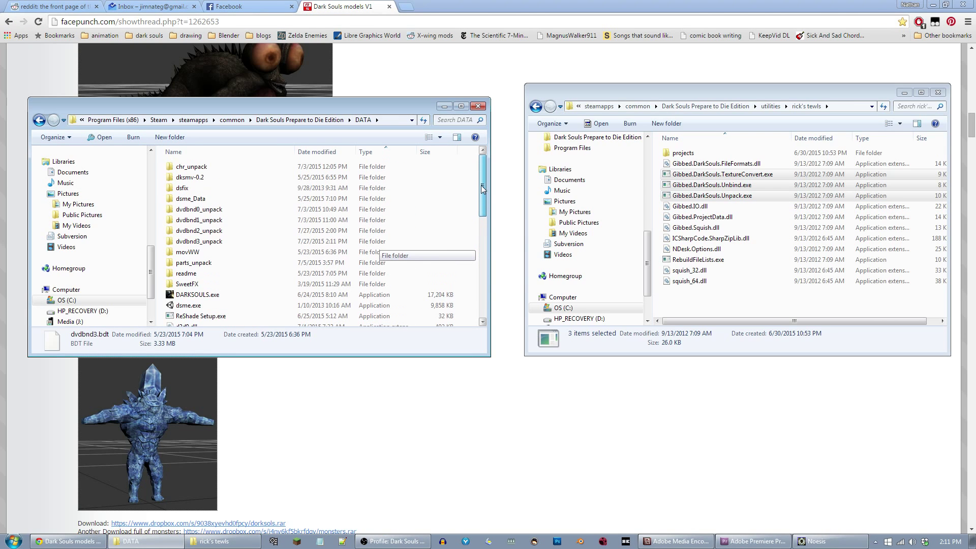
double_click(191, 241)
drag(201, 213, 189, 164)
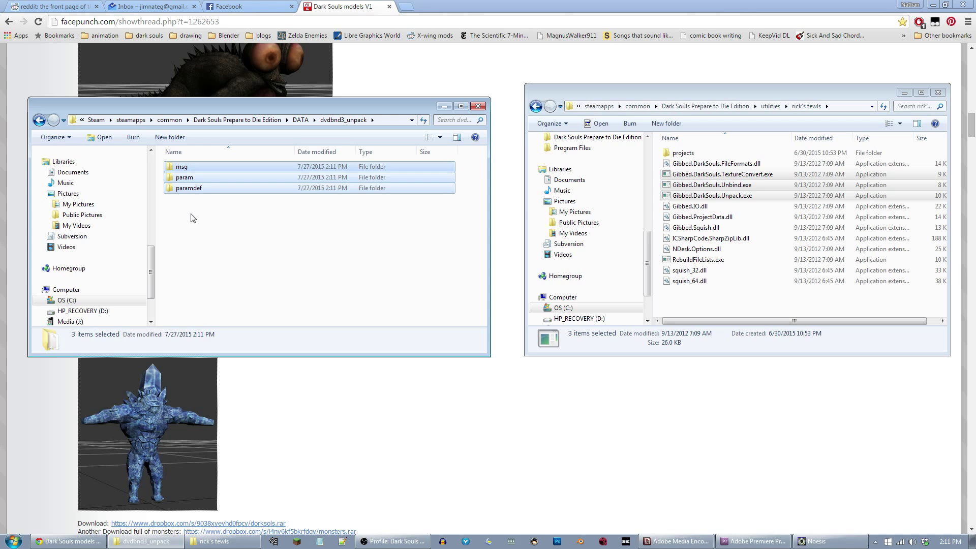
drag(192, 217, 176, 164)
- Look through the dvdbnd2_unpack and dvdbnd0_unpack folders, then return to DATA
click(38, 122)
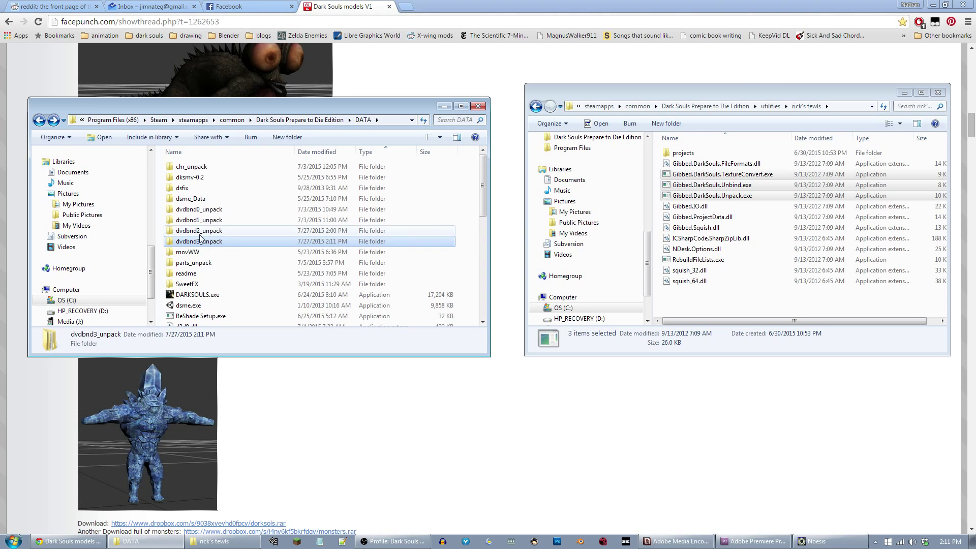
double_click(201, 235)
click(39, 120)
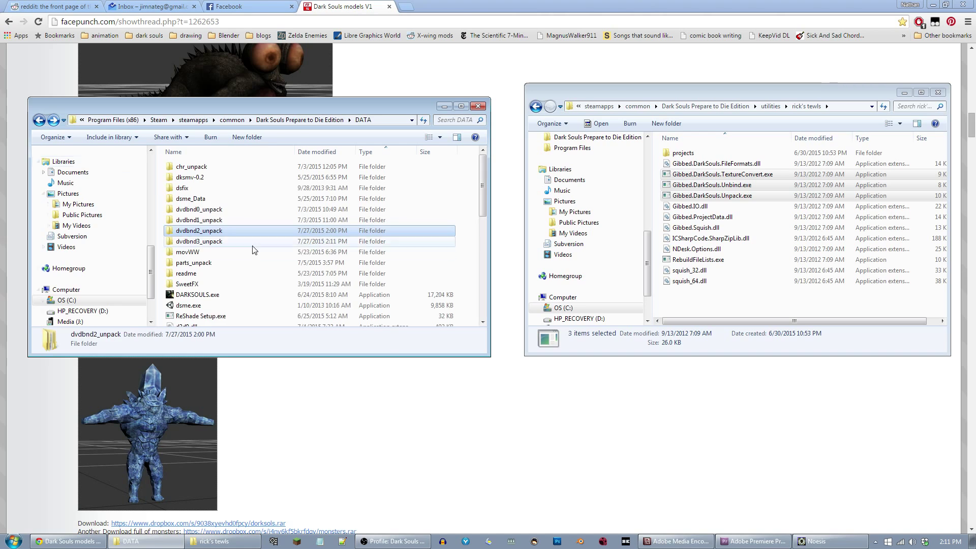
double_click(198, 210)
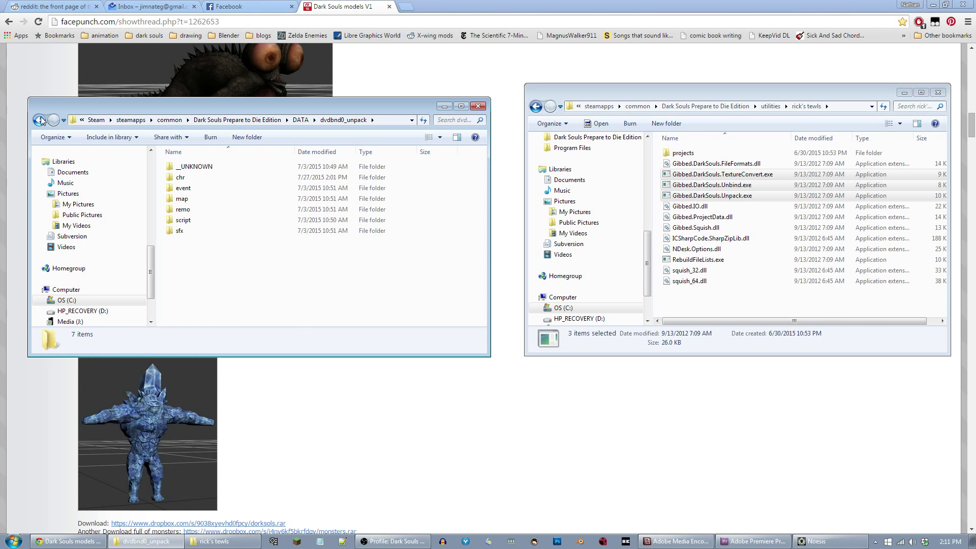
click(185, 179)
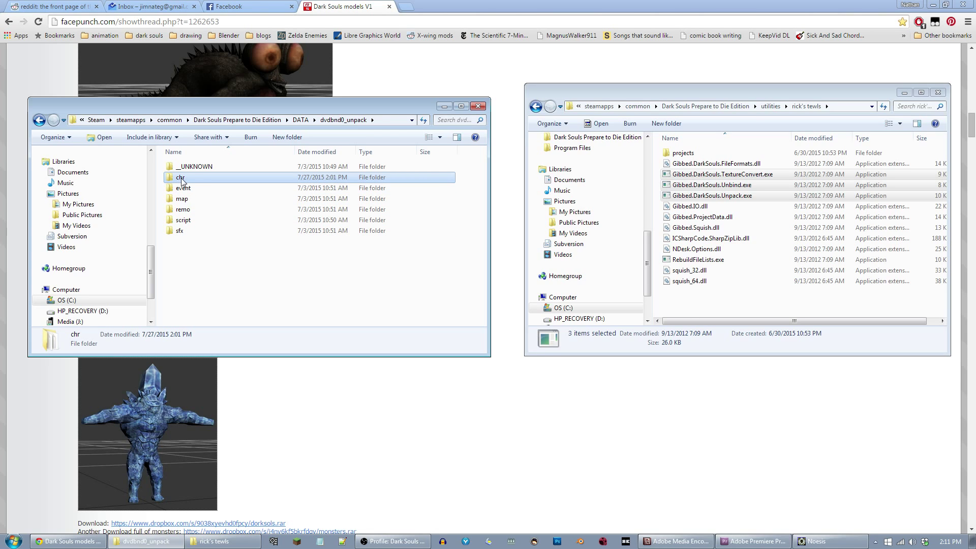
click(39, 120)
- Open dvdbnd1_unpack and its parts folder of 2,295 items
double_click(180, 220)
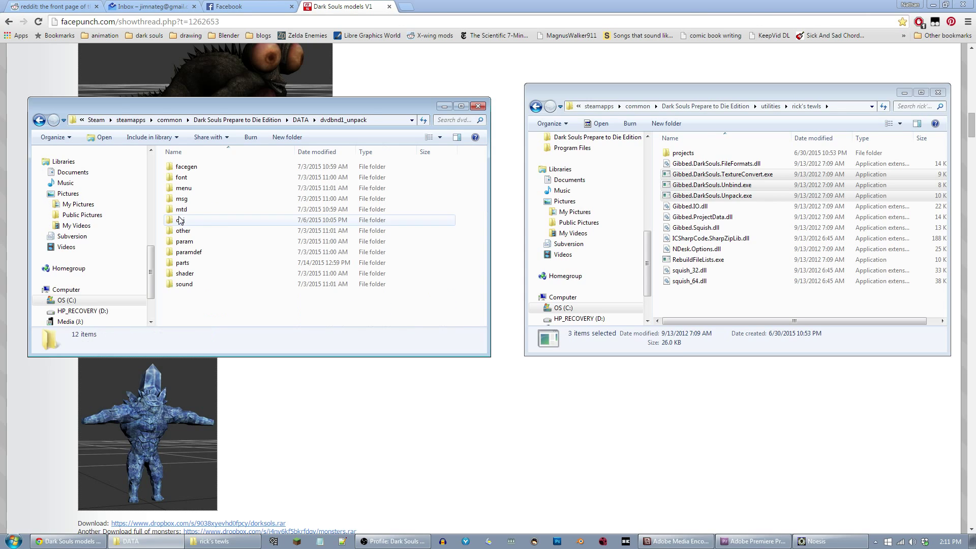
click(212, 222)
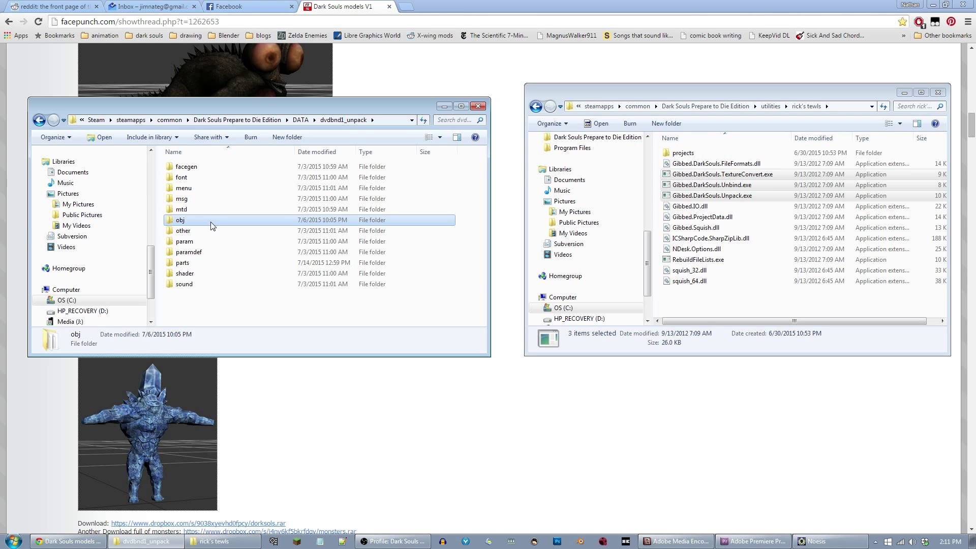
double_click(184, 263)
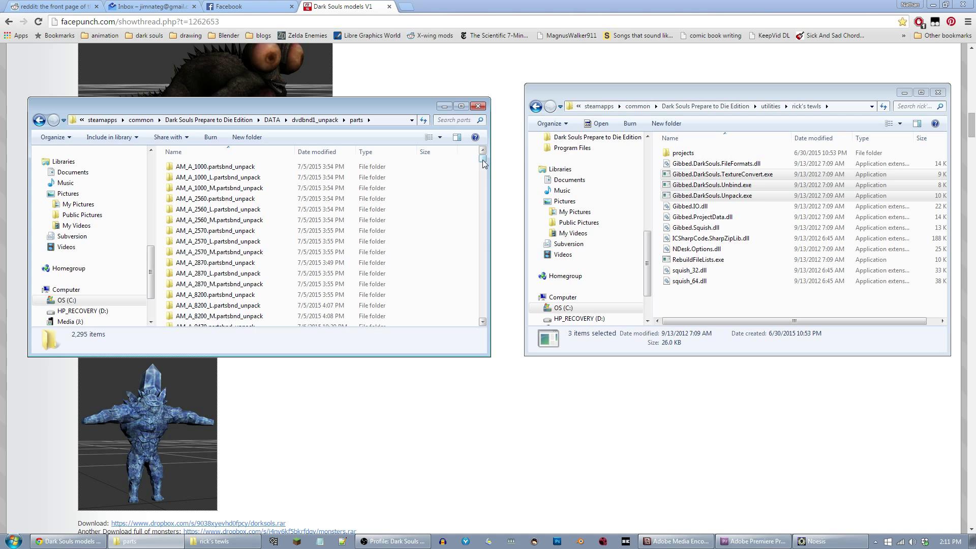
- Scroll the parts list past AM_A_2570_M down to AM_F_0000_M.partsbnd.dcx
drag(482, 162, 29, 97)
click(228, 254)
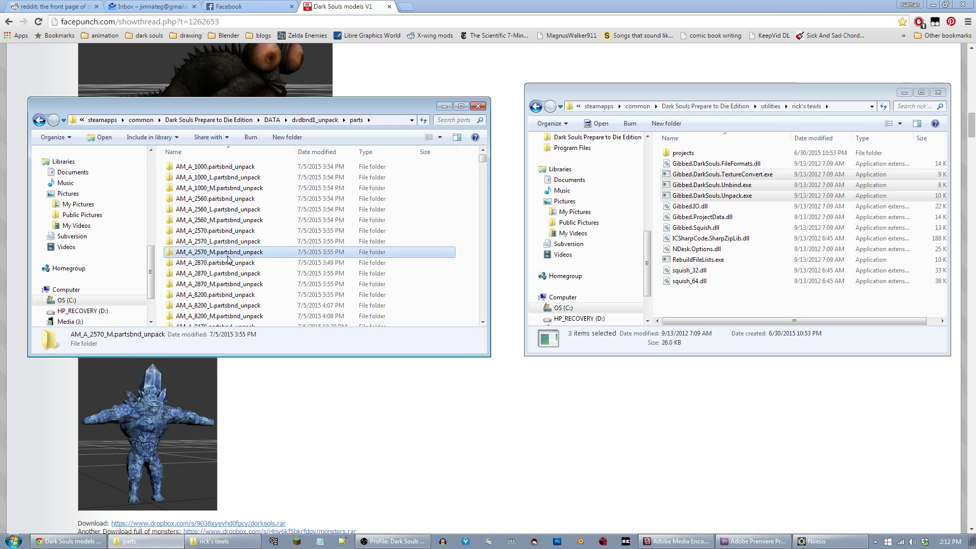
drag(483, 161, 484, 170)
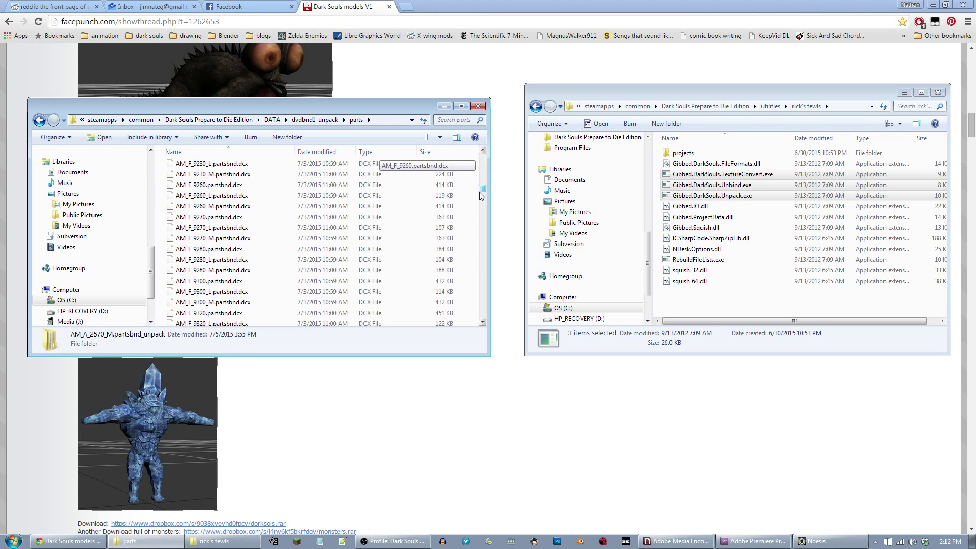
drag(482, 196, 482, 191)
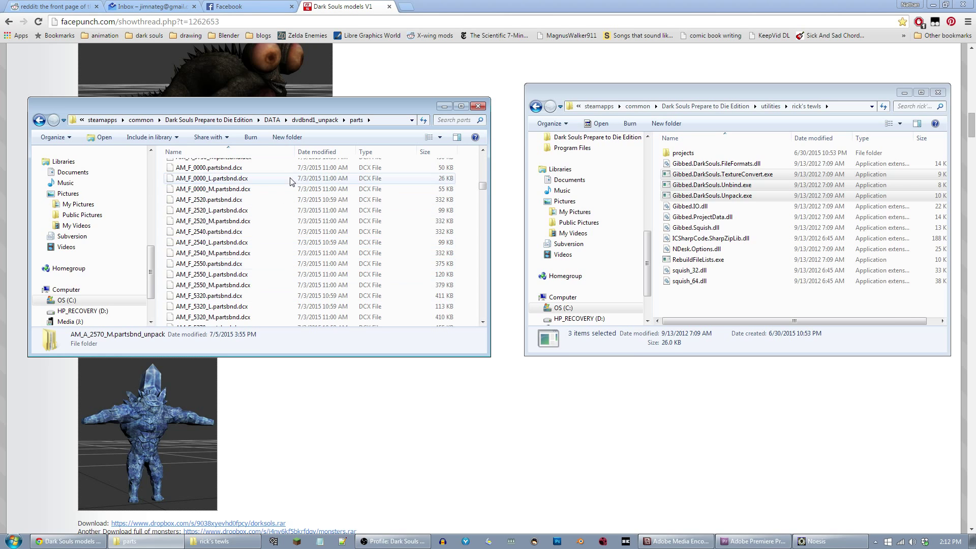
click(246, 189)
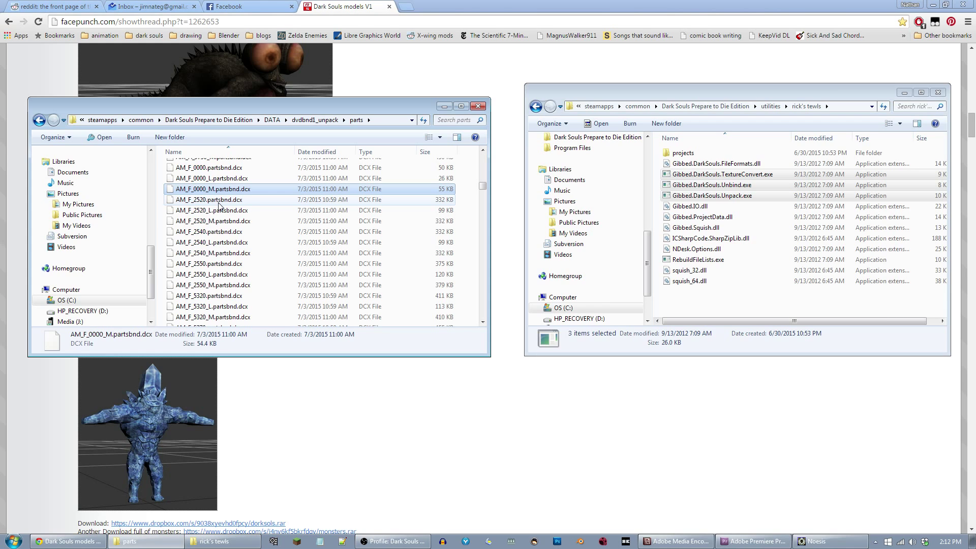
- Check the AM_F_0000_L and AM_F_0000 files, then move down toward the AM_F_95xx entries
scroll(189, 218, up, 1)
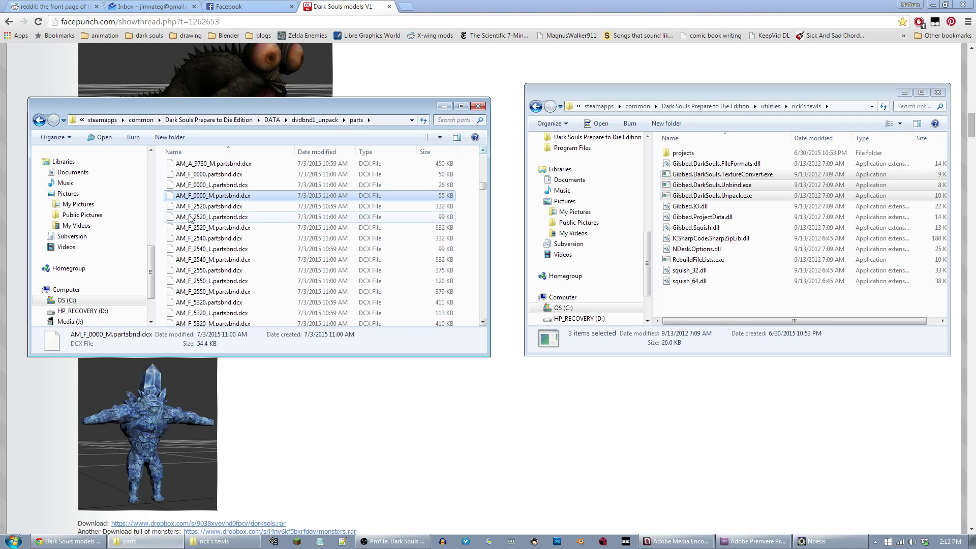
click(213, 186)
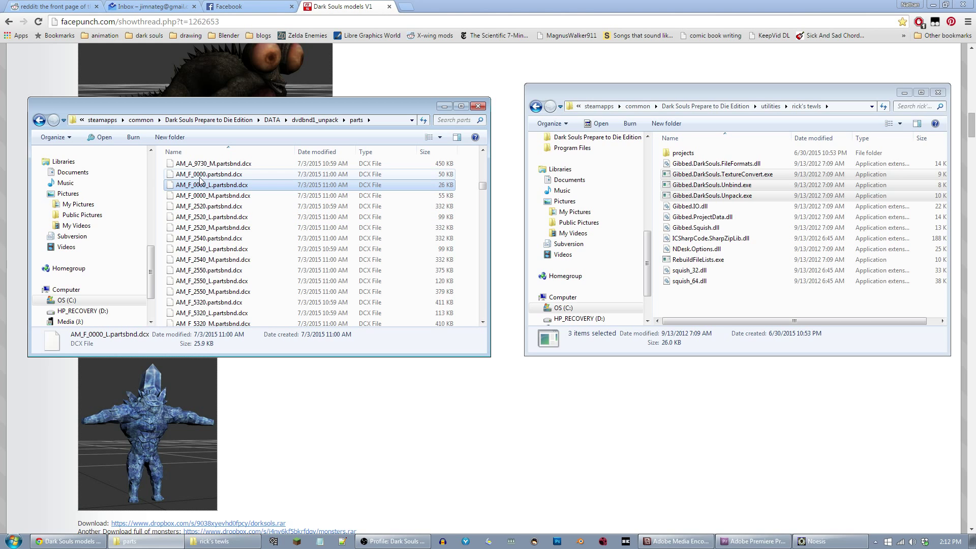
click(200, 176)
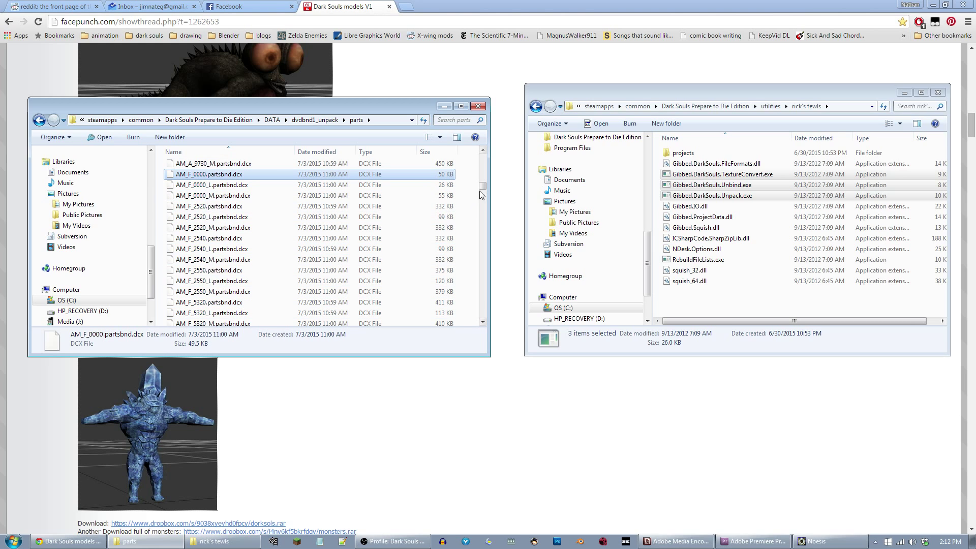
drag(480, 190, 480, 196)
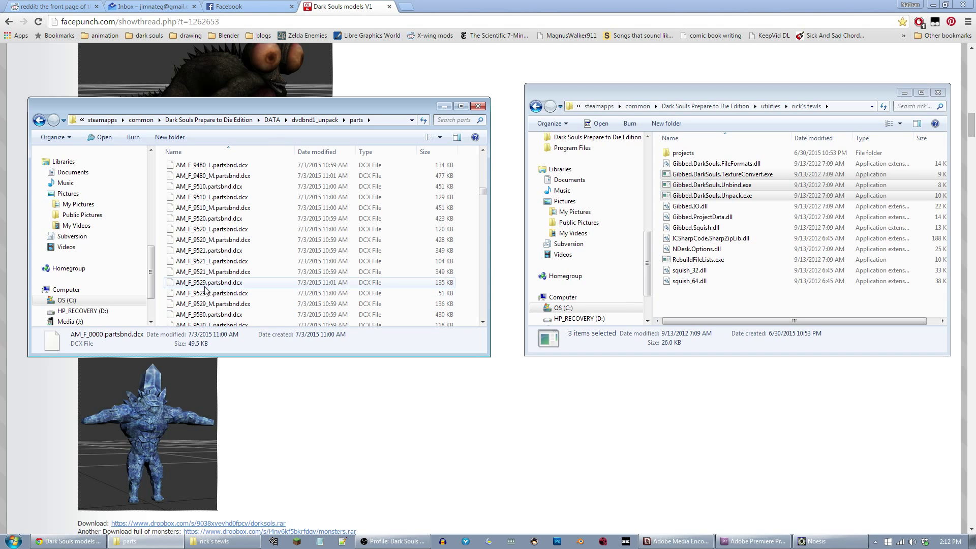
- Run Gibbed Unbind on the AM_F_9529 part file
click(176, 283)
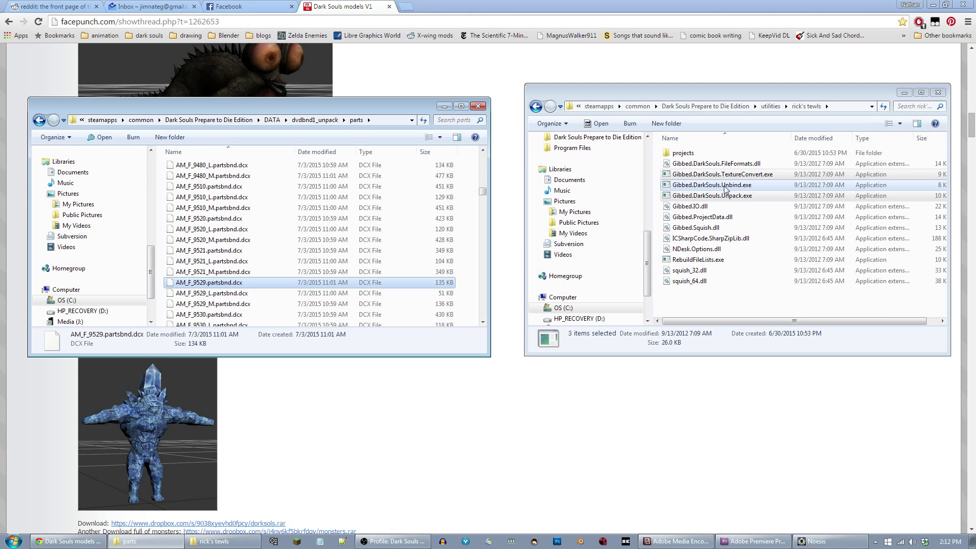
double_click(758, 185)
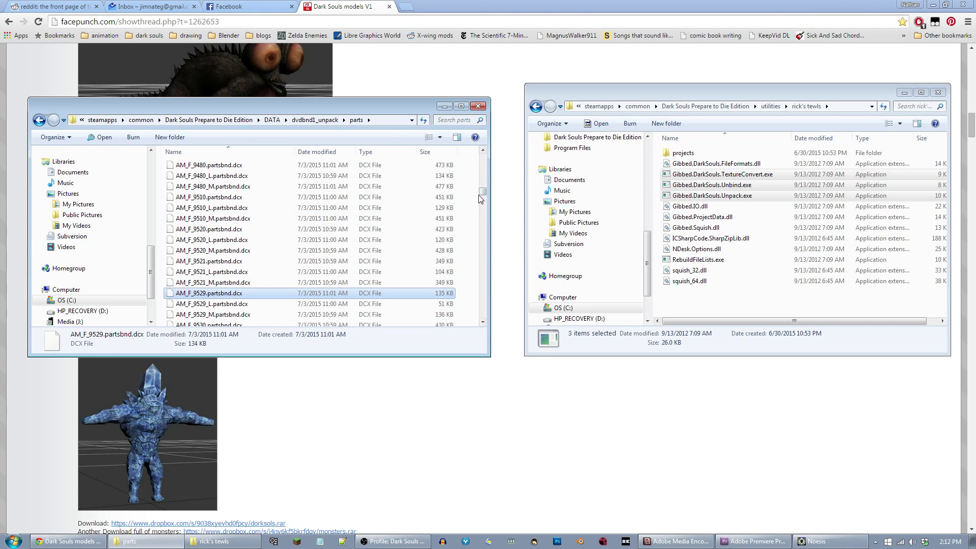
drag(483, 193, 486, 161)
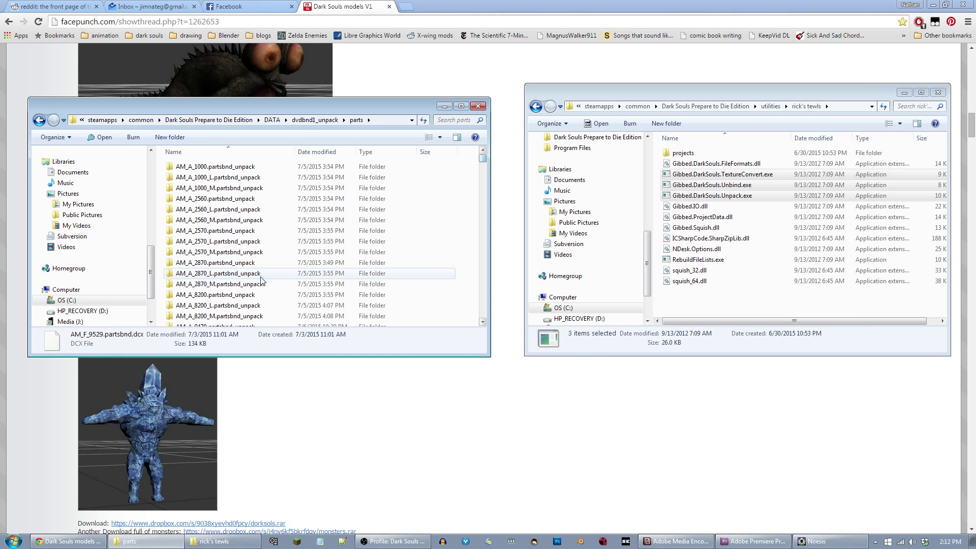
scroll(237, 285, down, 8)
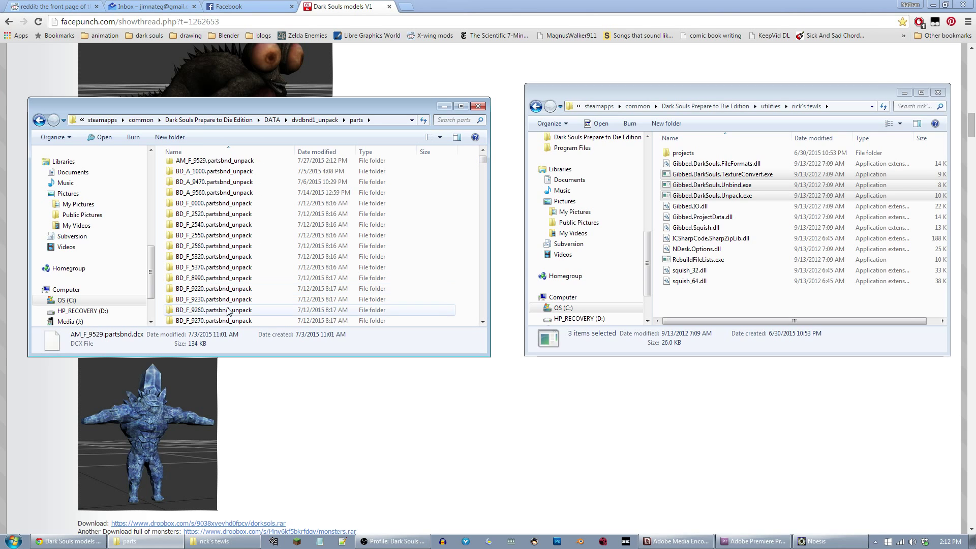
scroll(239, 292, down, 3)
scroll(250, 282, down, 5)
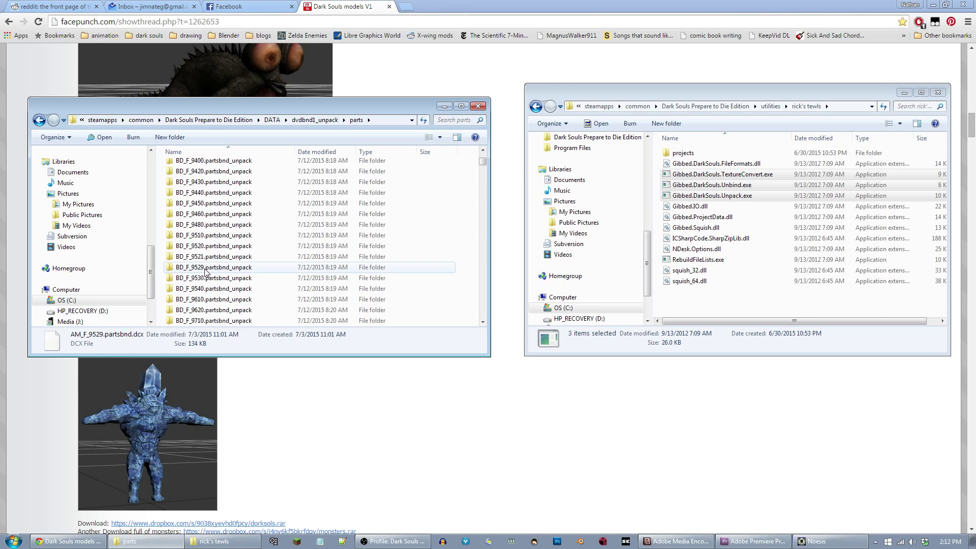
- Open BD_F_9529.partsbnd_unpack down to the BD_F_9529 folder and delete BD_F_9529_unpack
click(202, 269)
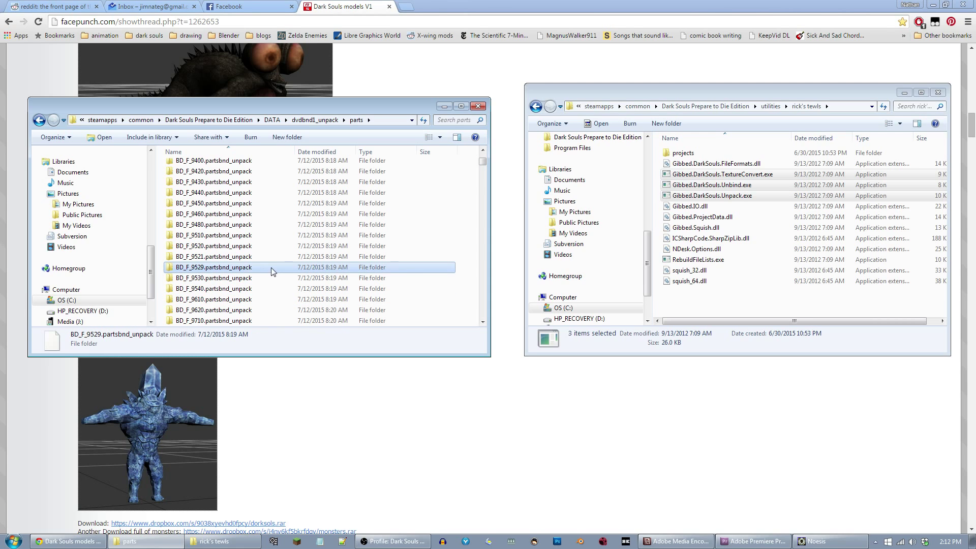
double_click(169, 270)
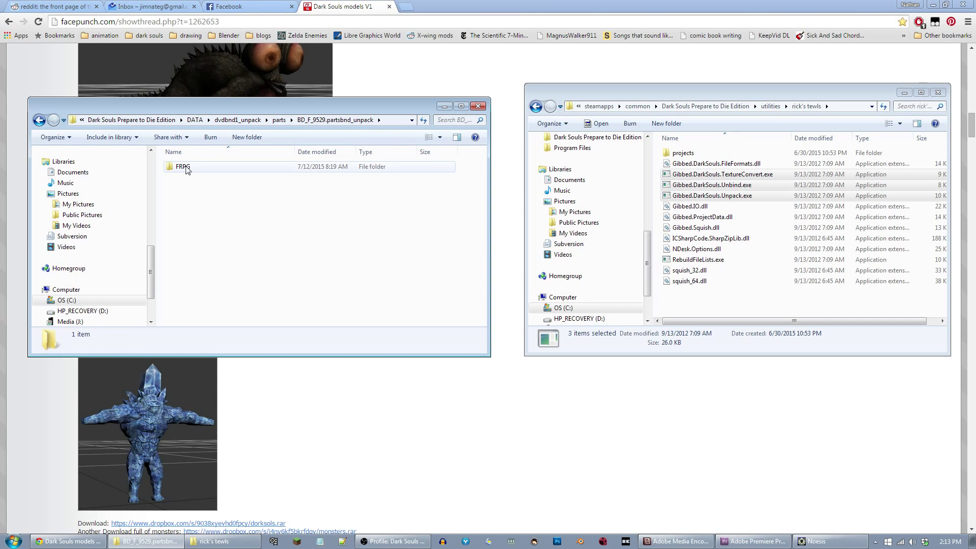
double_click(184, 168)
double_click(184, 167)
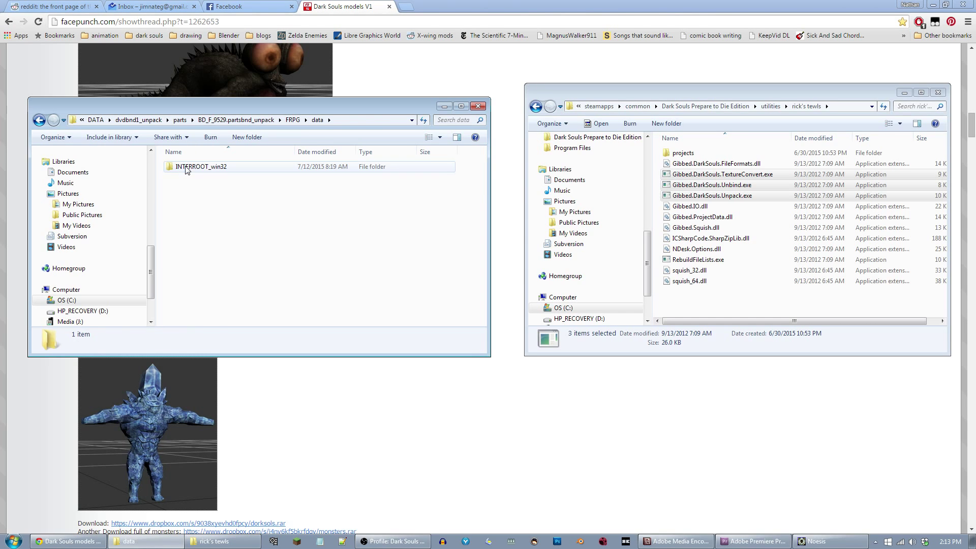
double_click(184, 167)
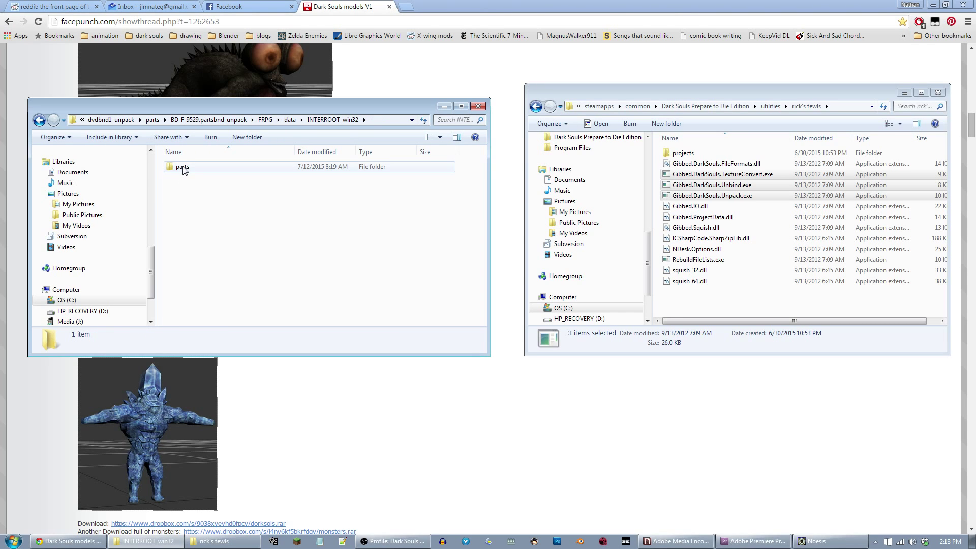
double_click(184, 167)
double_click(184, 167)
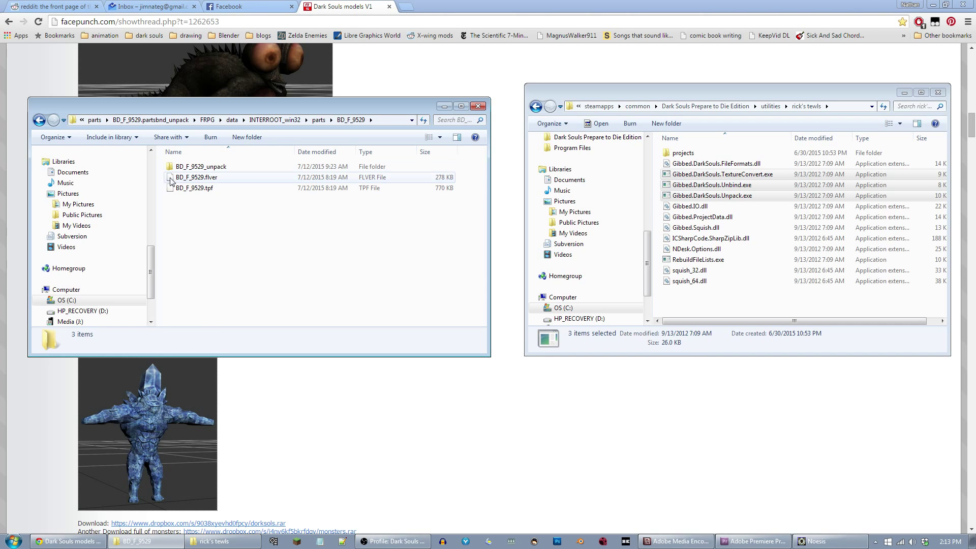
click(181, 168)
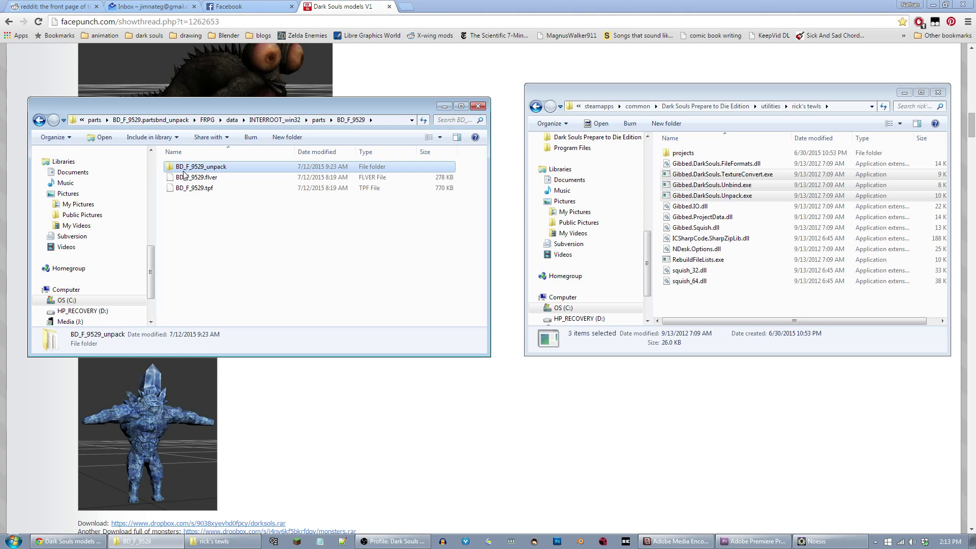
key(Delete)
- Confirm the deletion and drop BD_F_9529.tpf onto Gibbed.DarkSouls.TextureConvert.exe
click(519, 315)
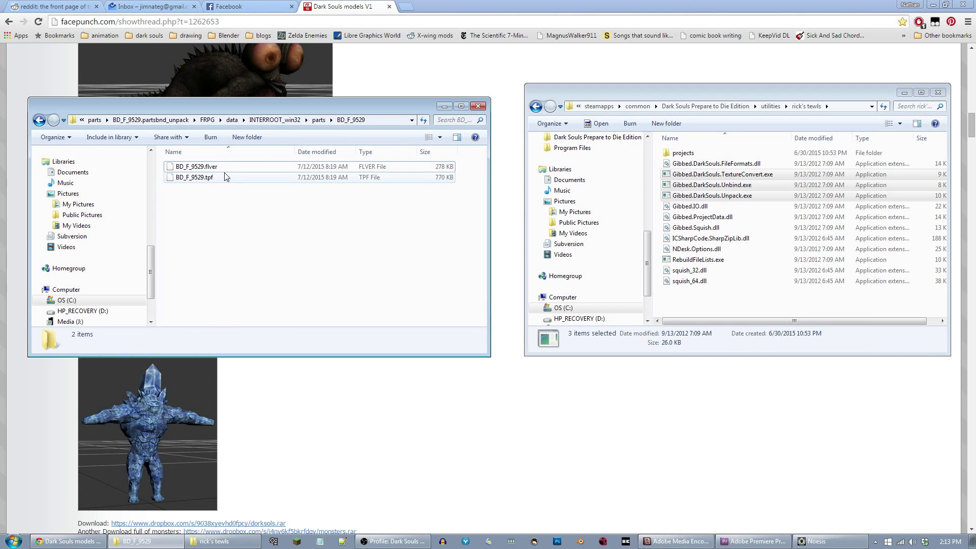
click(225, 177)
click(221, 205)
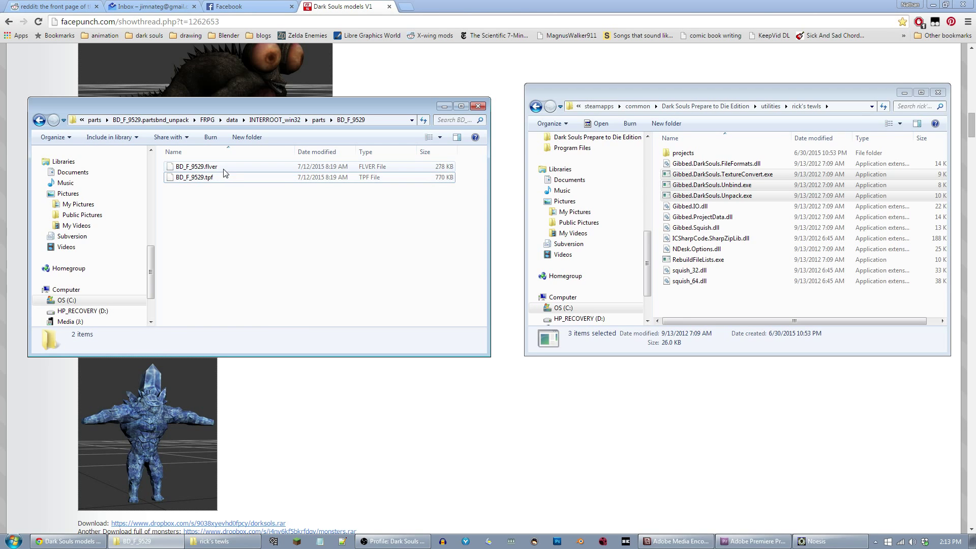
click(216, 181)
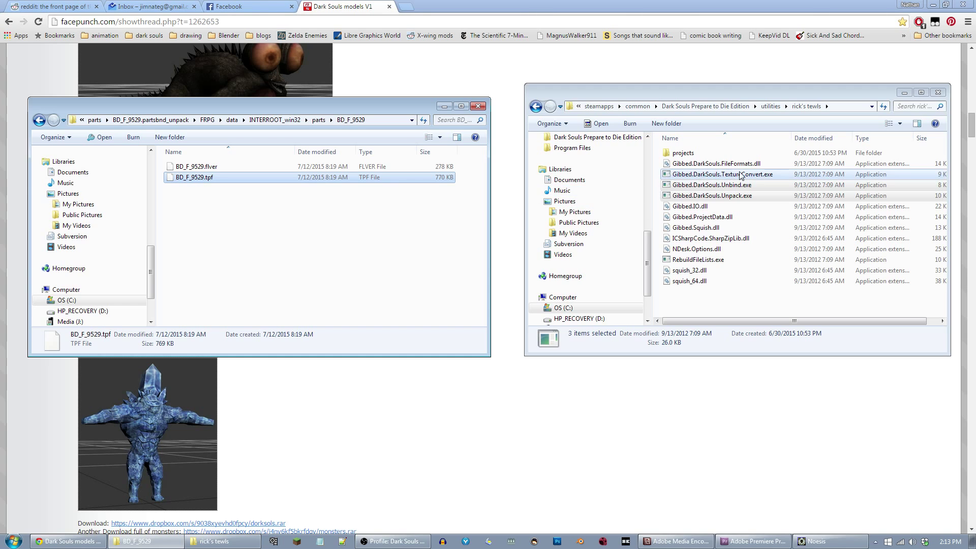
drag(194, 177, 765, 178)
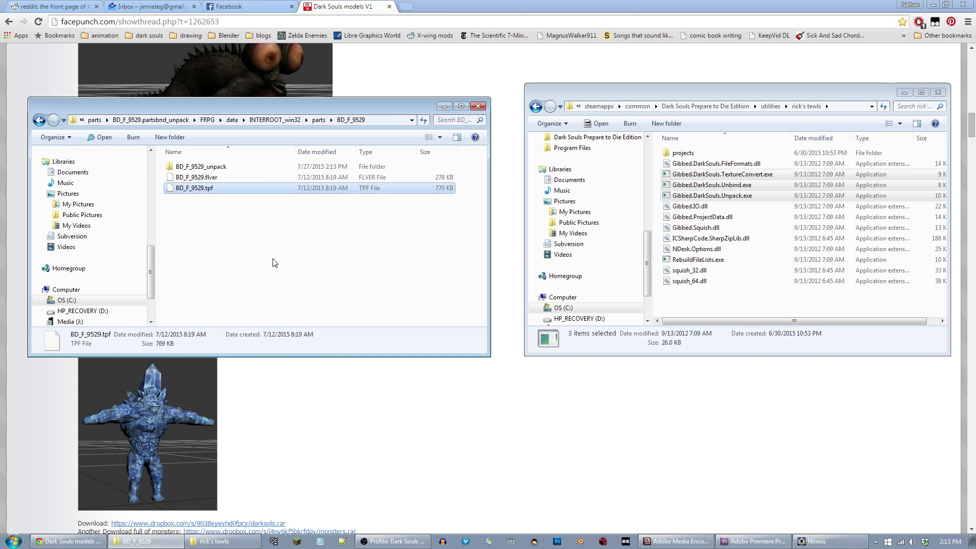
- Check the six DDS textures in BD_F_9529_unpack, then select BD_F_9529.flver in the parent folder
double_click(213, 169)
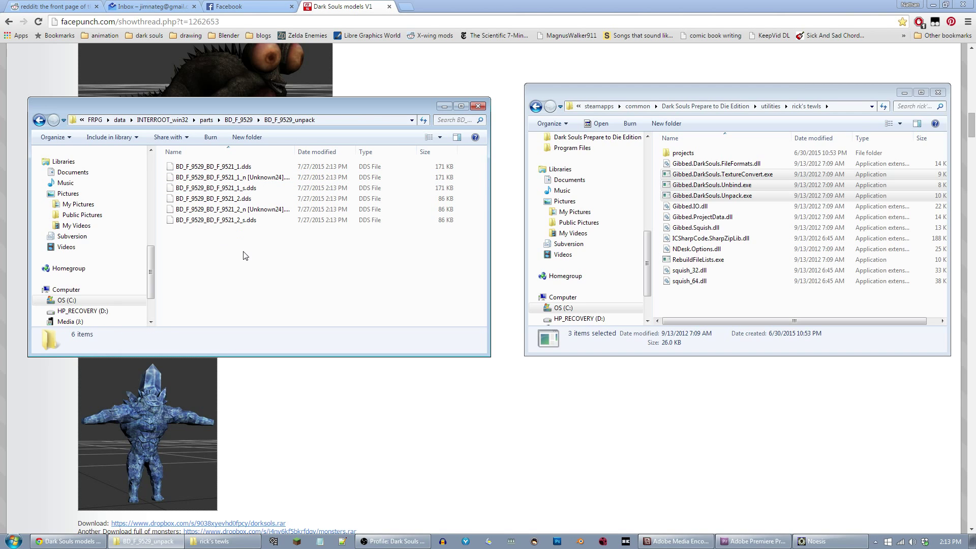
drag(245, 255, 168, 159)
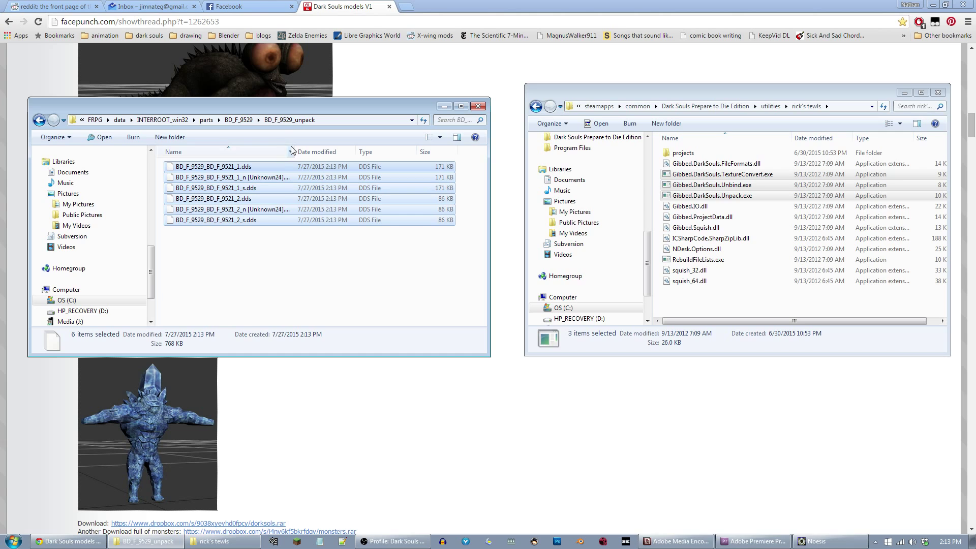
drag(295, 148, 318, 154)
click(254, 274)
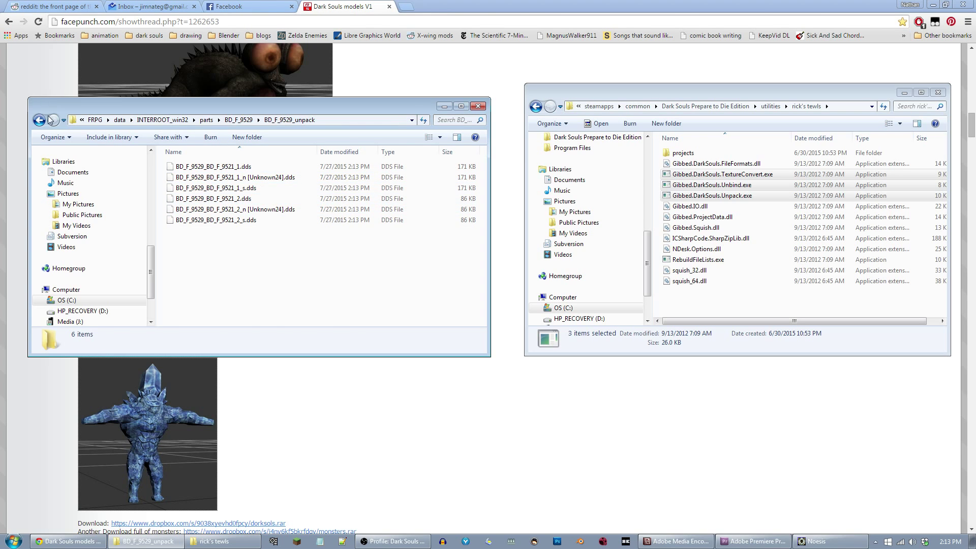
drag(252, 250, 199, 167)
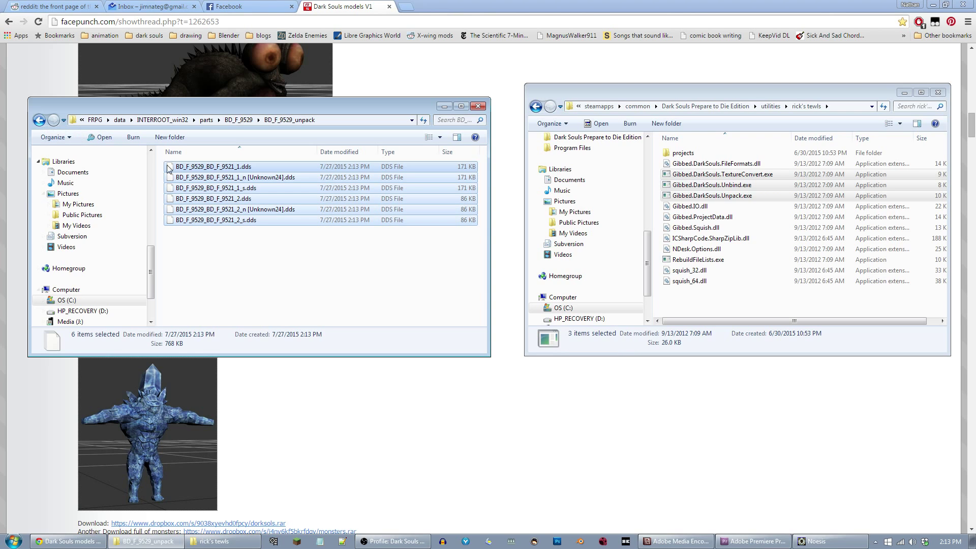
click(39, 122)
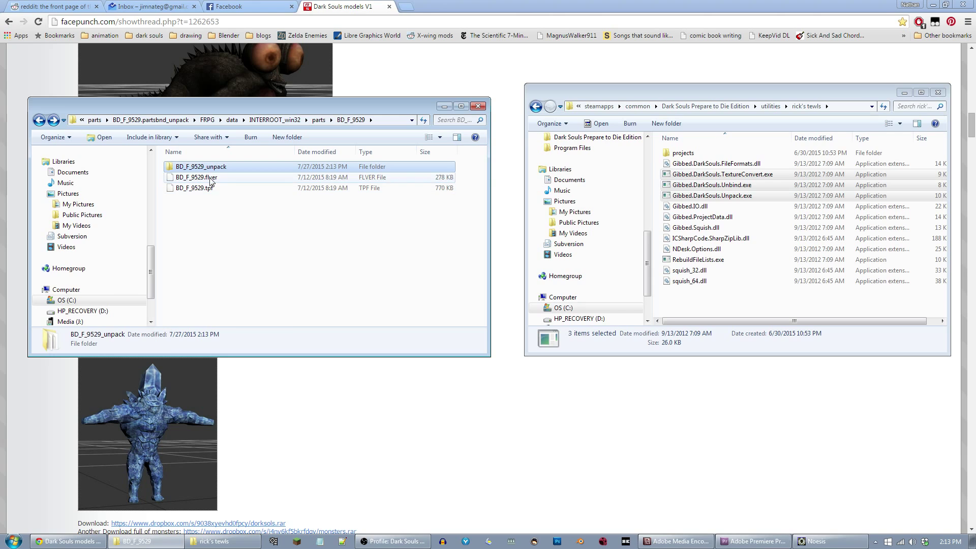
click(210, 177)
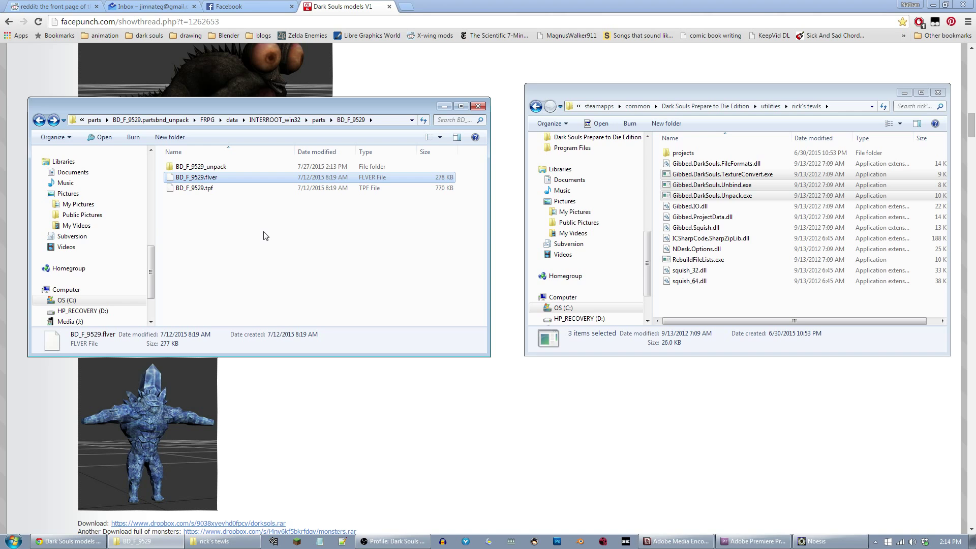
- Switch back to Noesis so its folder tree refreshes with the new unpacked files
click(818, 543)
mouse_move(779, 371)
mouse_down()
mouse_move(790, 358)
mouse_move(780, 338)
mouse_move(767, 366)
mouse_up()
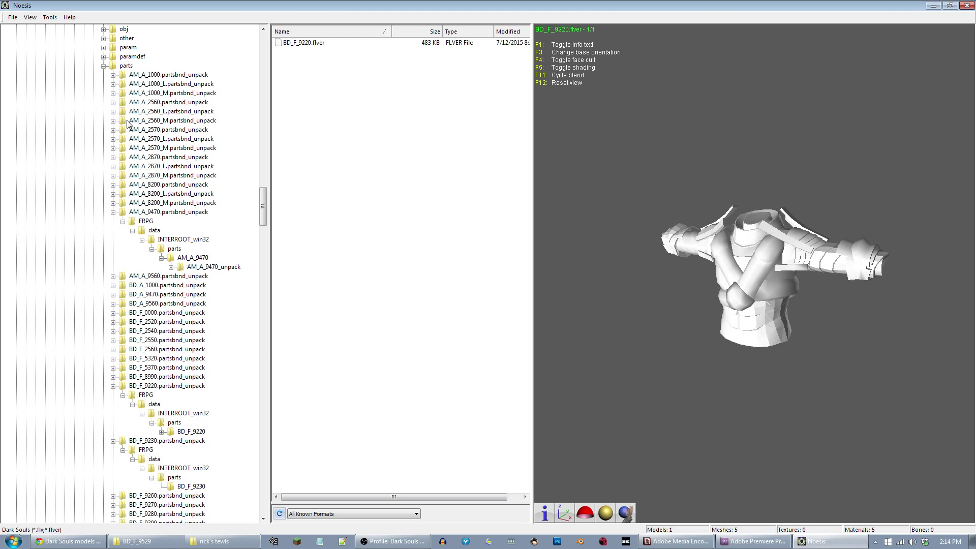
mouse_move(262, 205)
mouse_down()
mouse_move(263, 196)
mouse_move(265, 206)
mouse_up()
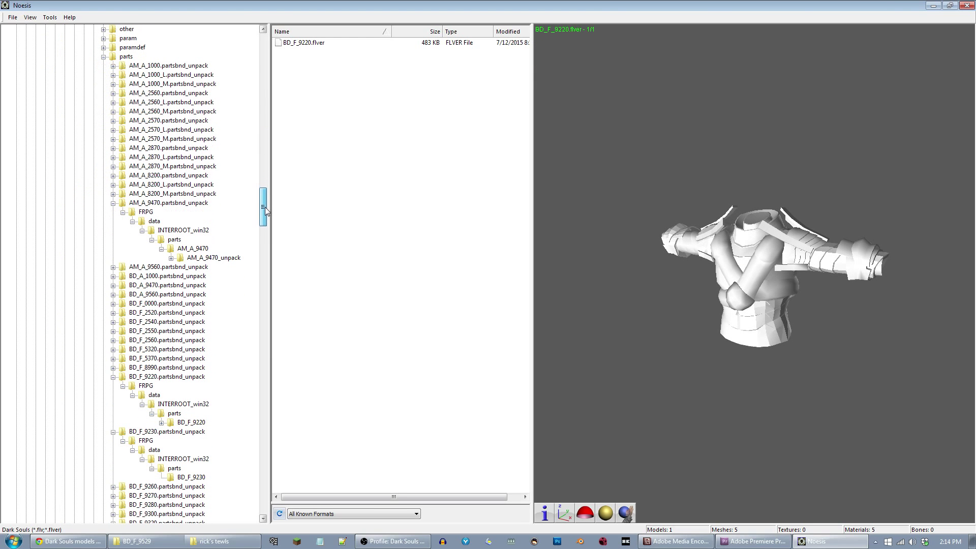
click(213, 542)
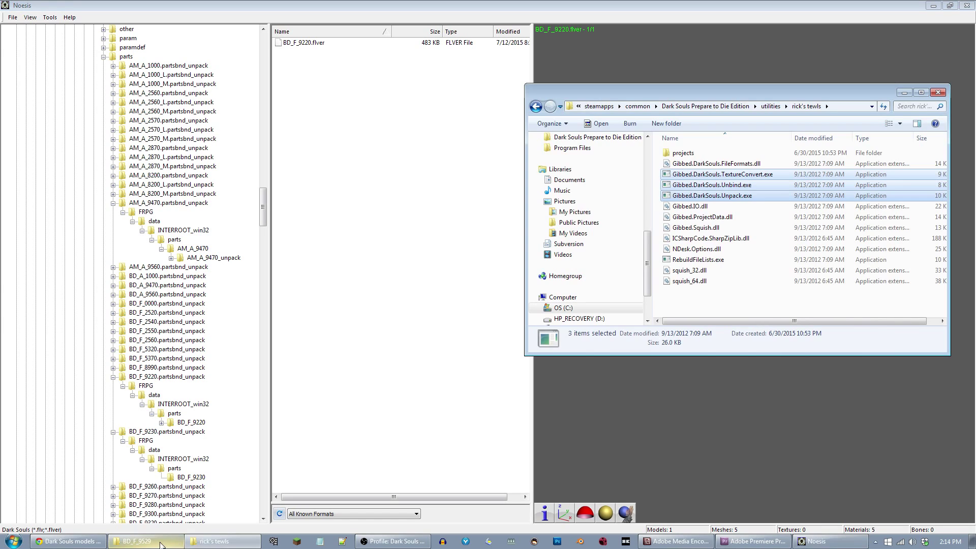
click(813, 542)
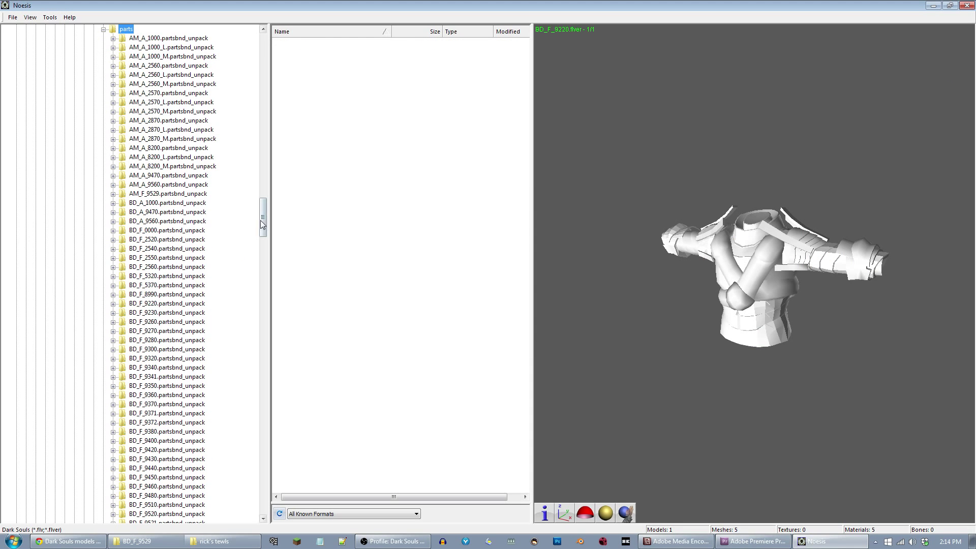
- Expand AM_F_9529.partsbnd_unpack down to the AM_F_9529 folder and load AM_F_9529.flver
click(113, 194)
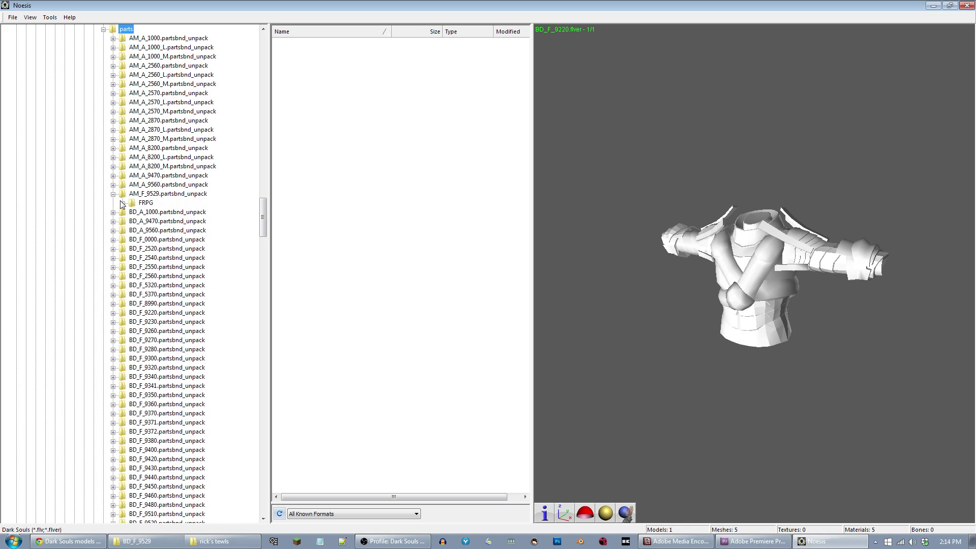
click(122, 203)
click(132, 212)
click(142, 221)
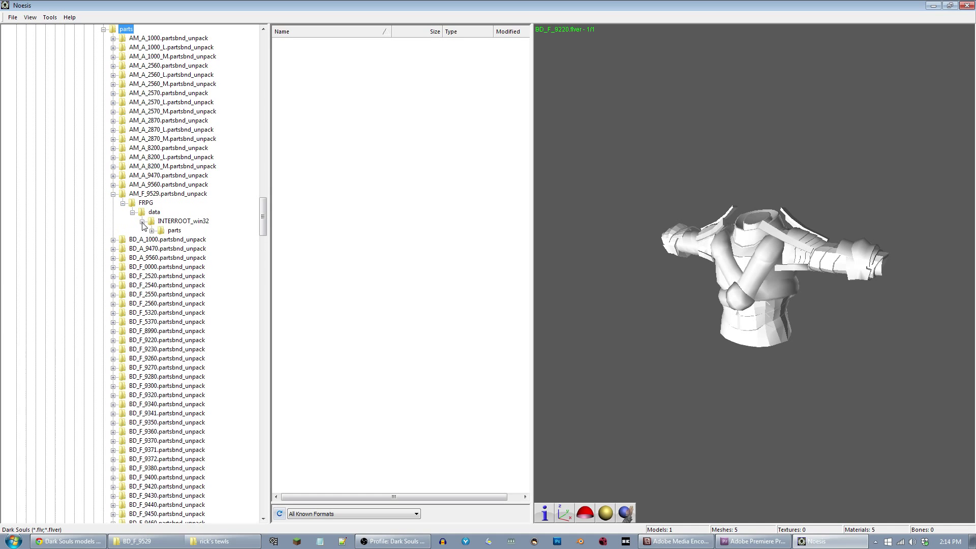
click(152, 230)
click(182, 242)
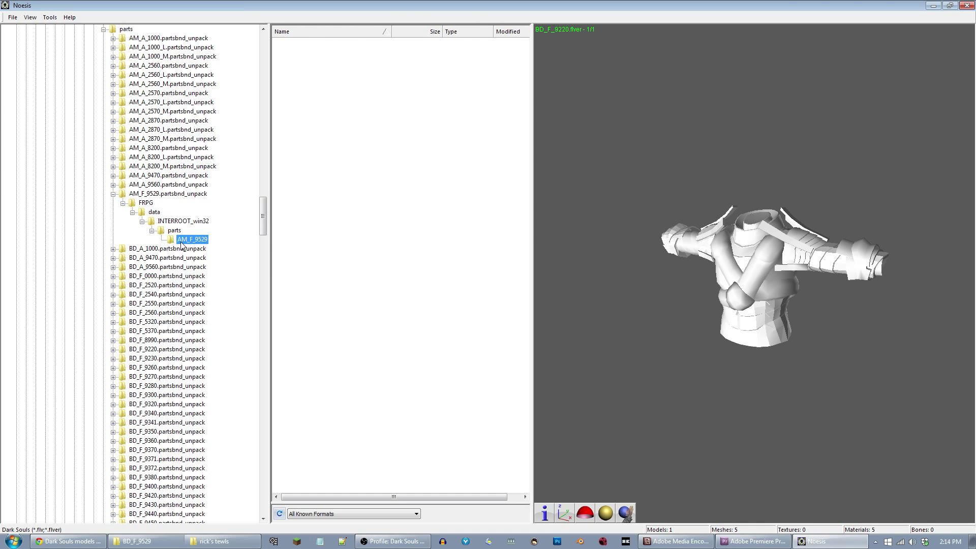
click(305, 43)
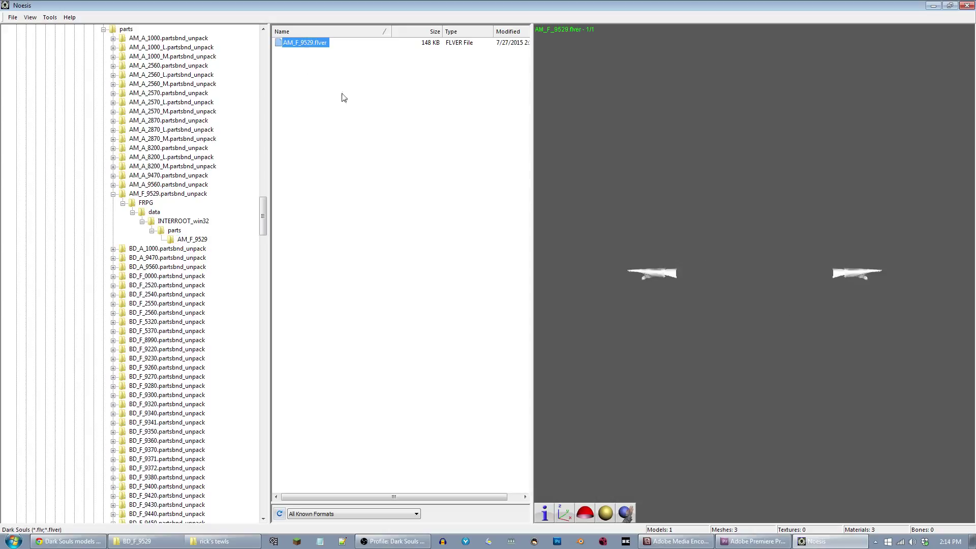
- Rotate the gauntlets model to inspect the hand and arm
drag(762, 305, 604, 160)
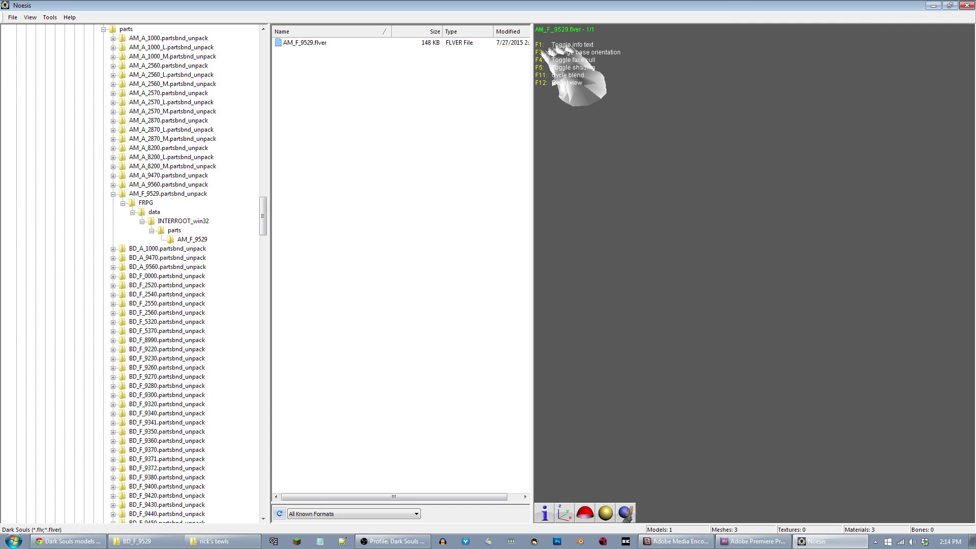
drag(736, 263, 755, 278)
drag(802, 304, 758, 278)
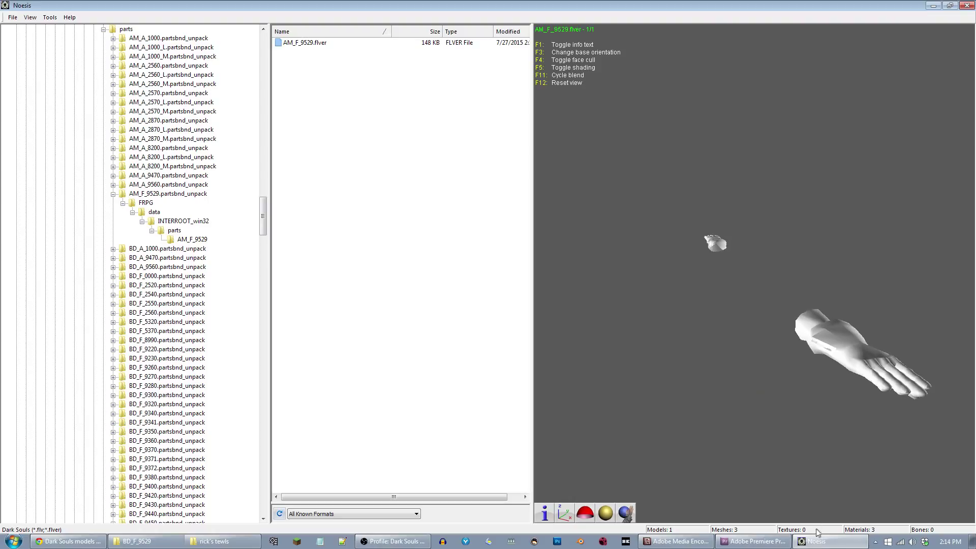
- Collapse the AM_F_9529 branch and expand BD_F_9529.partsbnd_unpack through FRPG and data
click(165, 545)
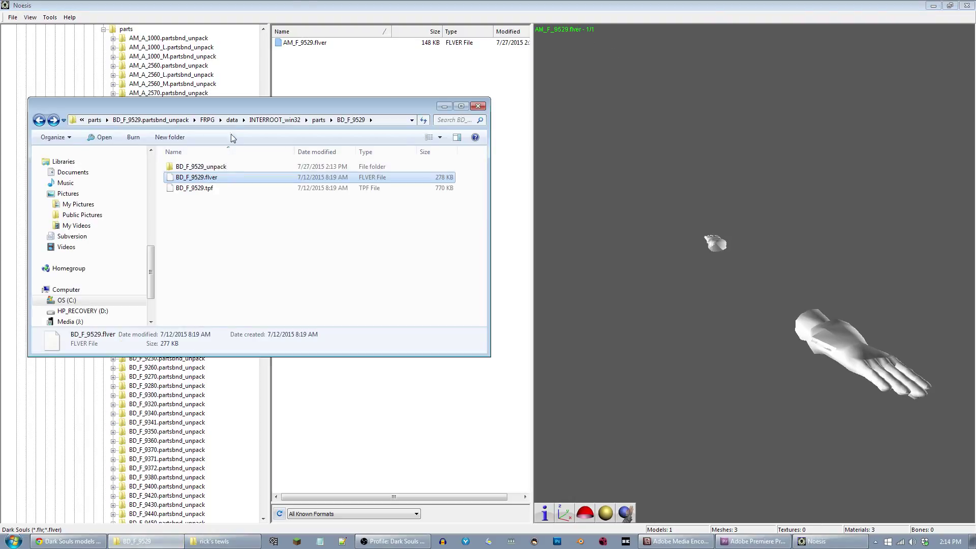
key(alt+Tab)
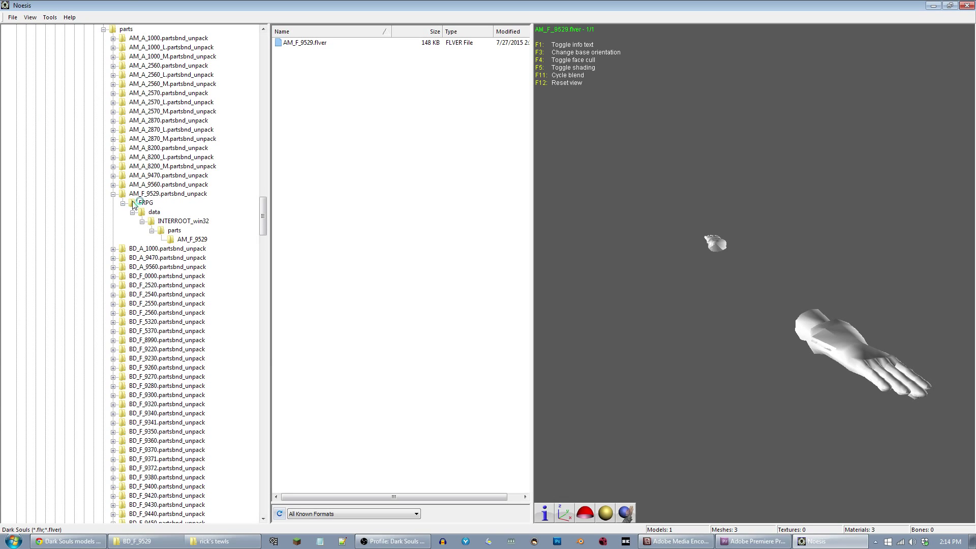
click(113, 193)
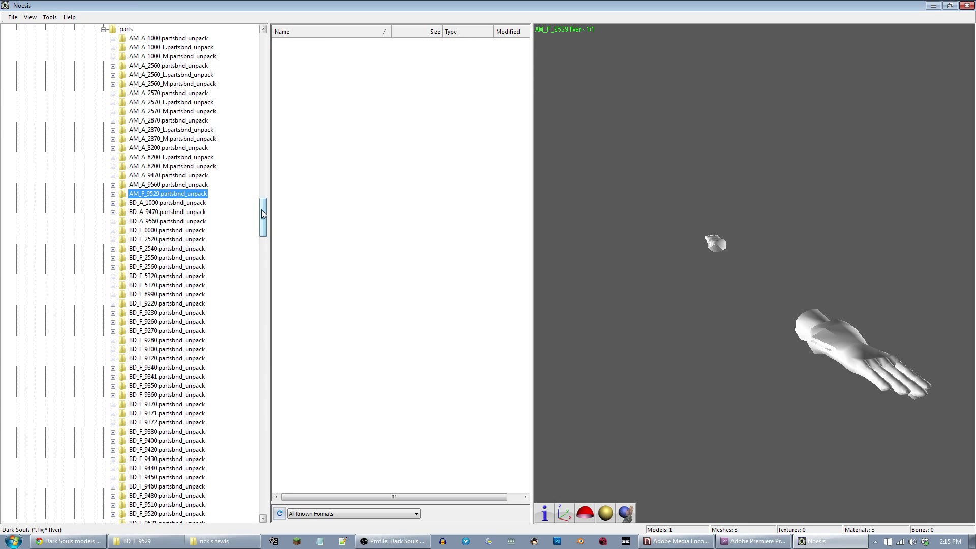
drag(263, 214, 264, 232)
click(112, 303)
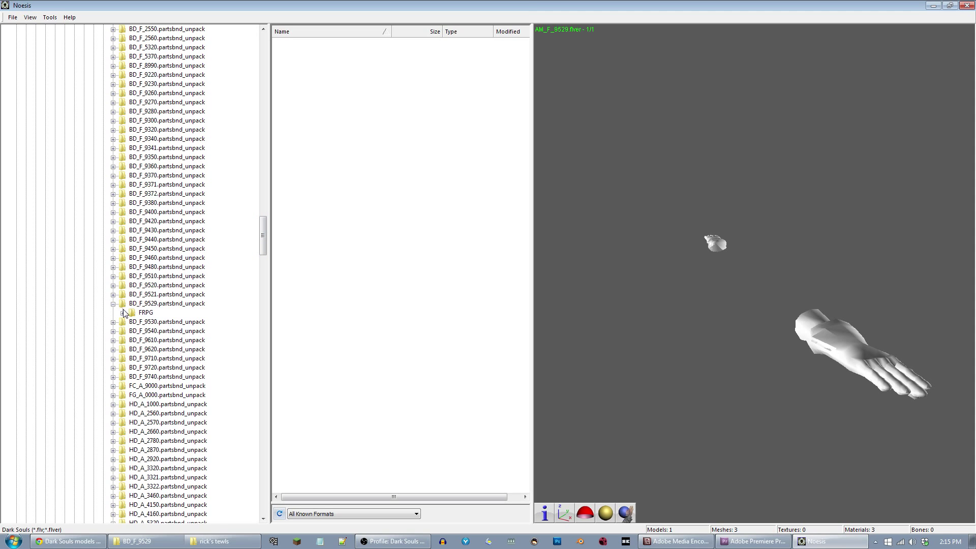
click(123, 313)
click(132, 321)
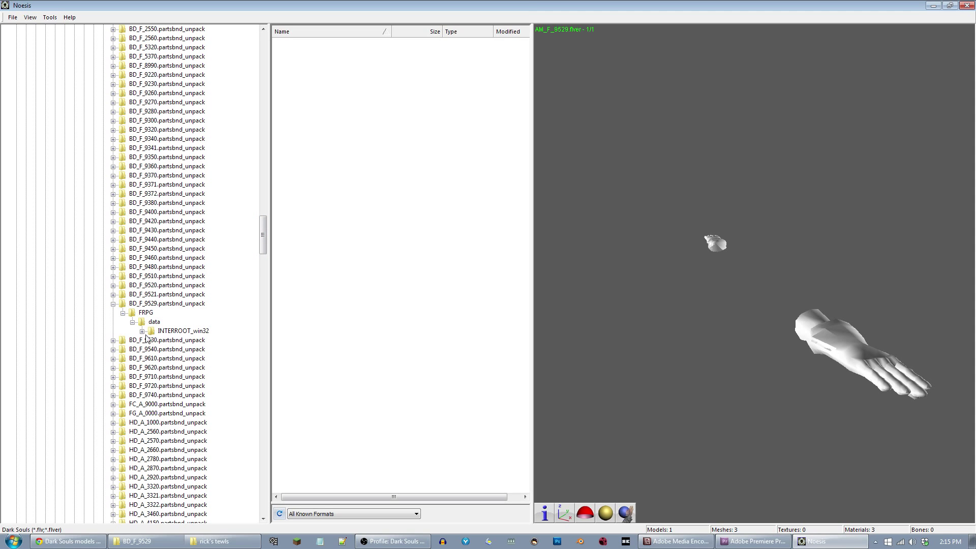
- Expand INTERROOT_win32, parts and BD_F_9529 down to the BD_F_9529_unpack texture folder
drag(821, 349, 796, 360)
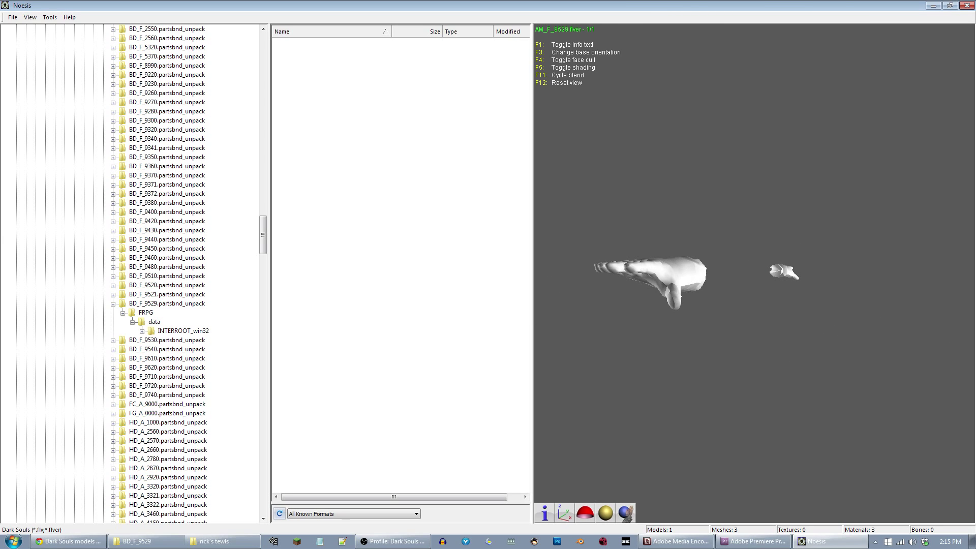
click(143, 331)
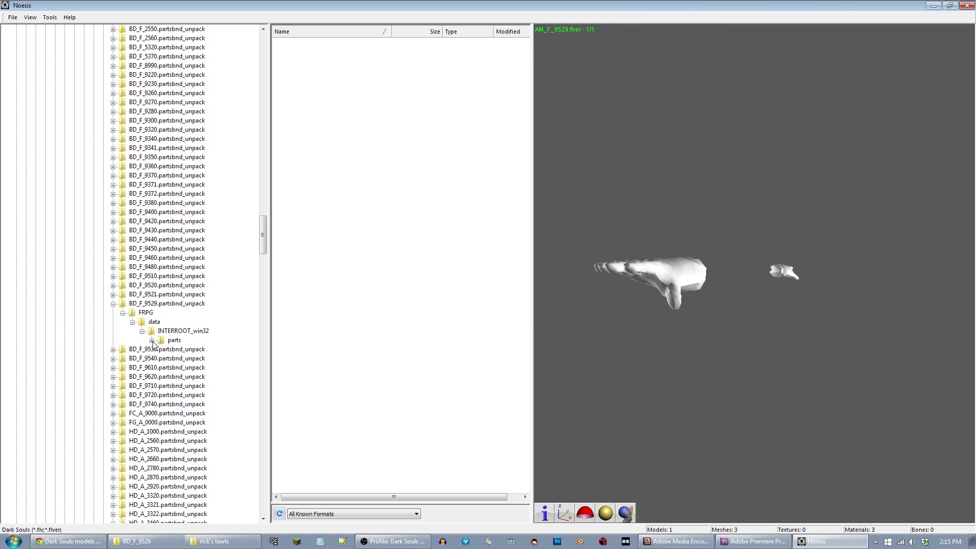
click(152, 340)
click(186, 349)
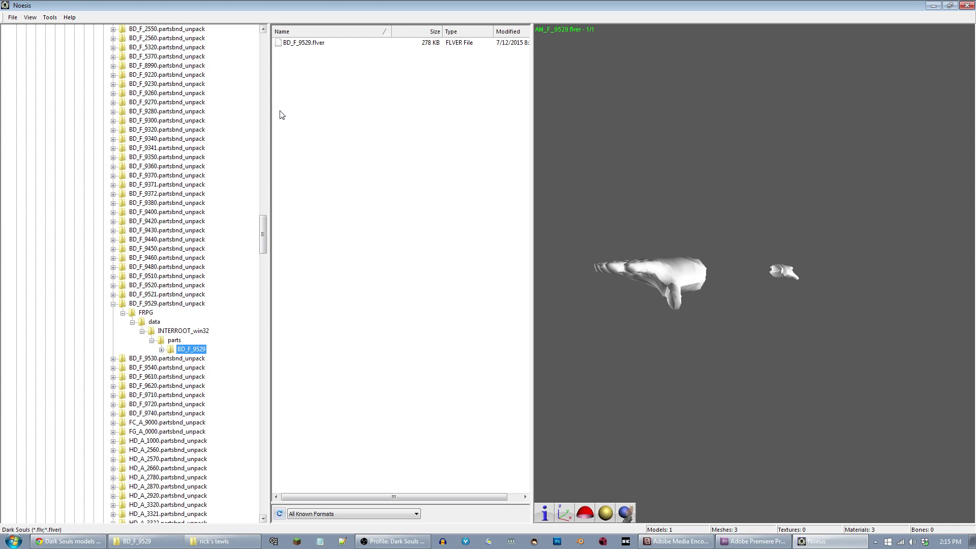
click(162, 350)
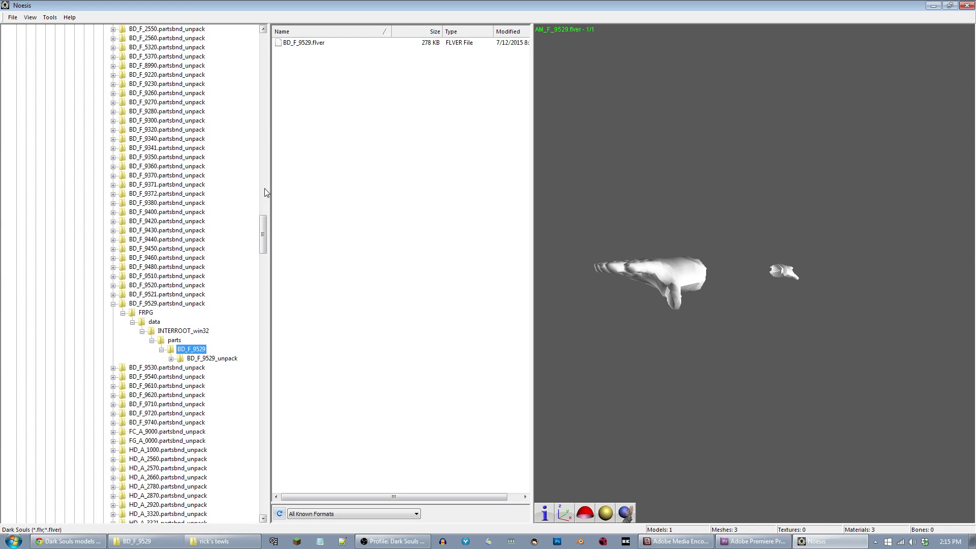
click(209, 358)
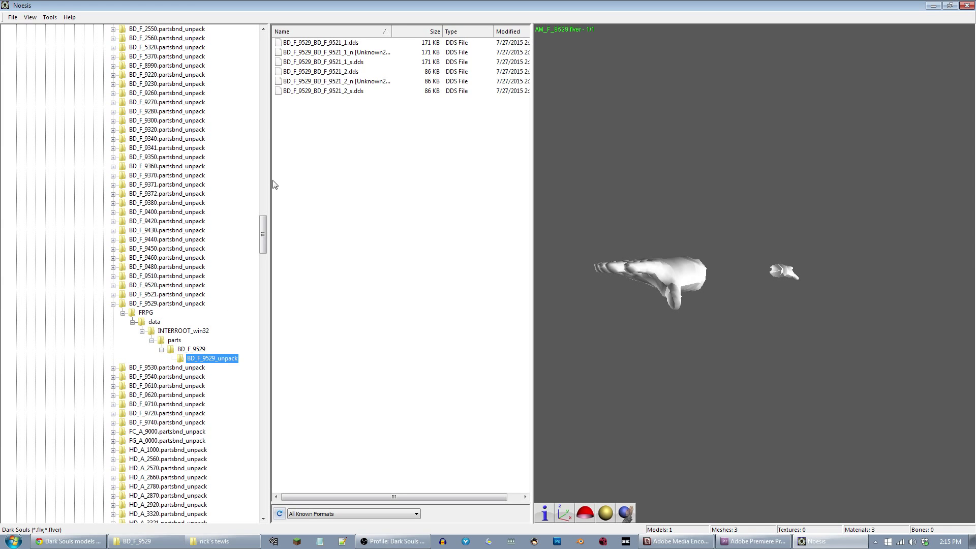
- Preview the diffuse, normal and specular DDS textures, then load BD_F_9529.flver
click(323, 42)
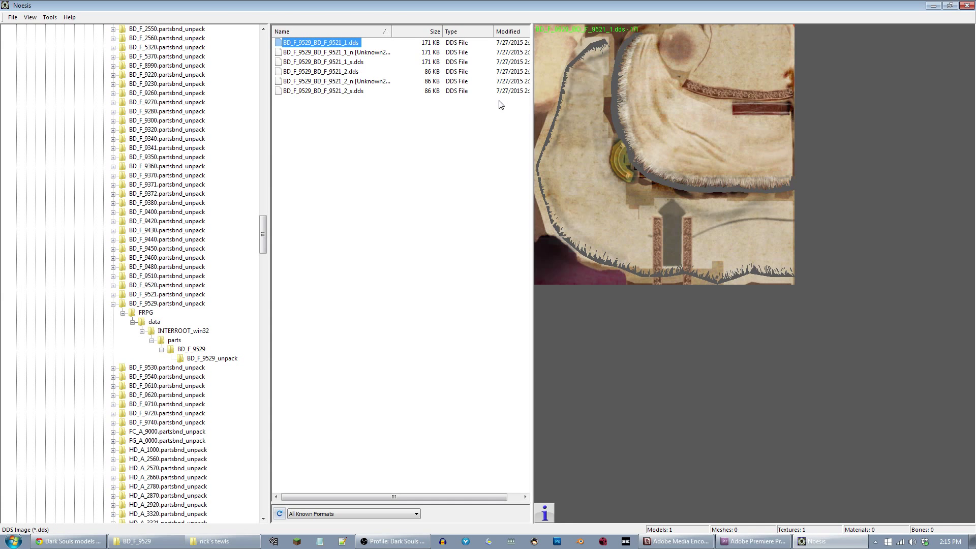
click(319, 53)
click(319, 61)
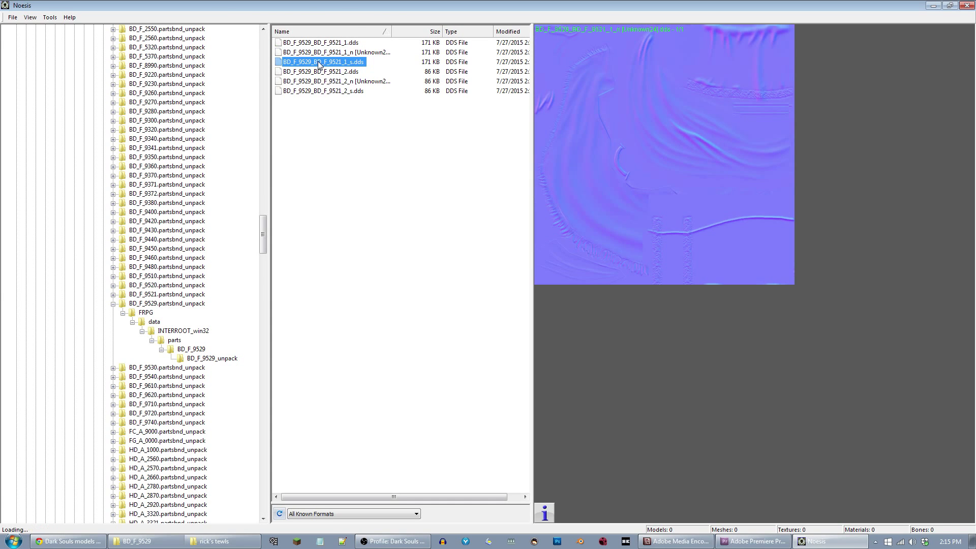
click(189, 350)
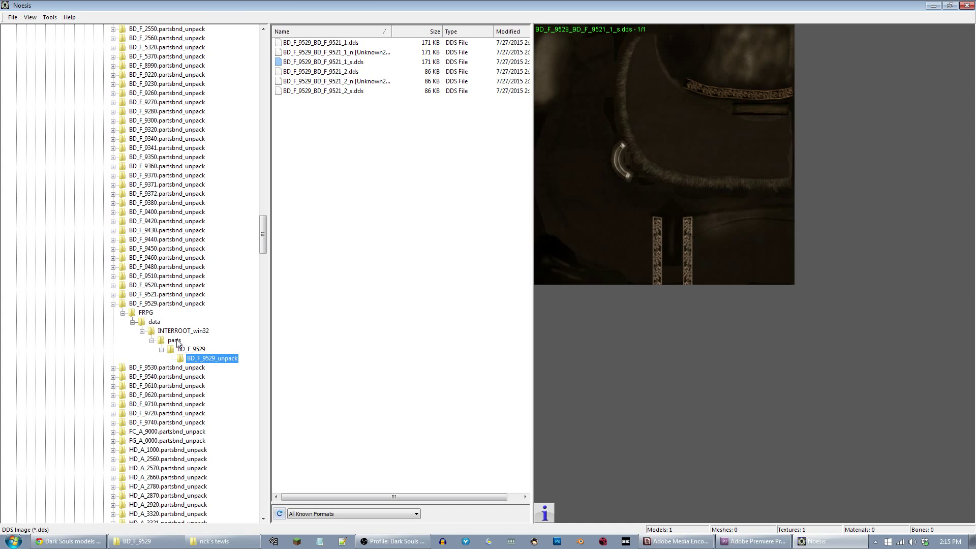
click(301, 44)
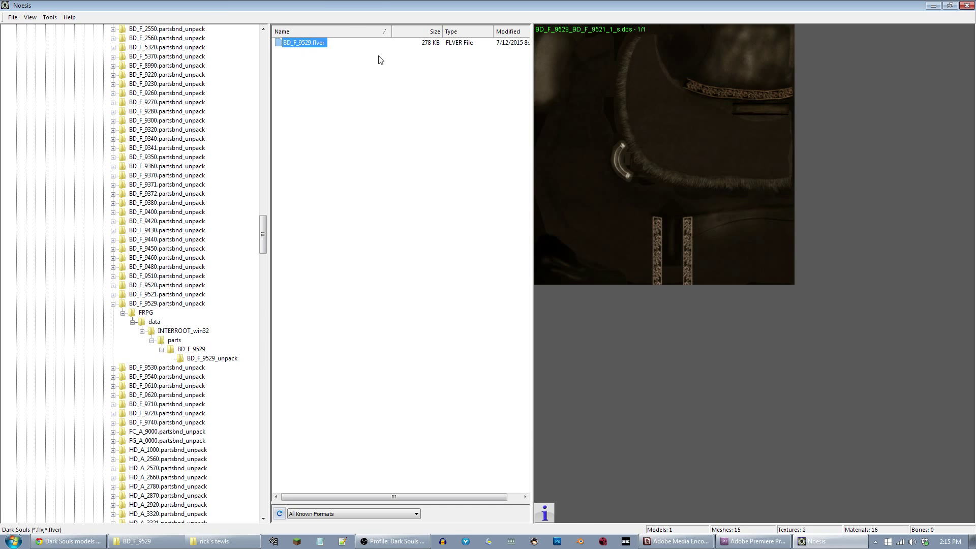
- Begin exporting the textured BD_F_9529 chest model with WaveFront OBJ as the output format
drag(752, 233, 756, 277)
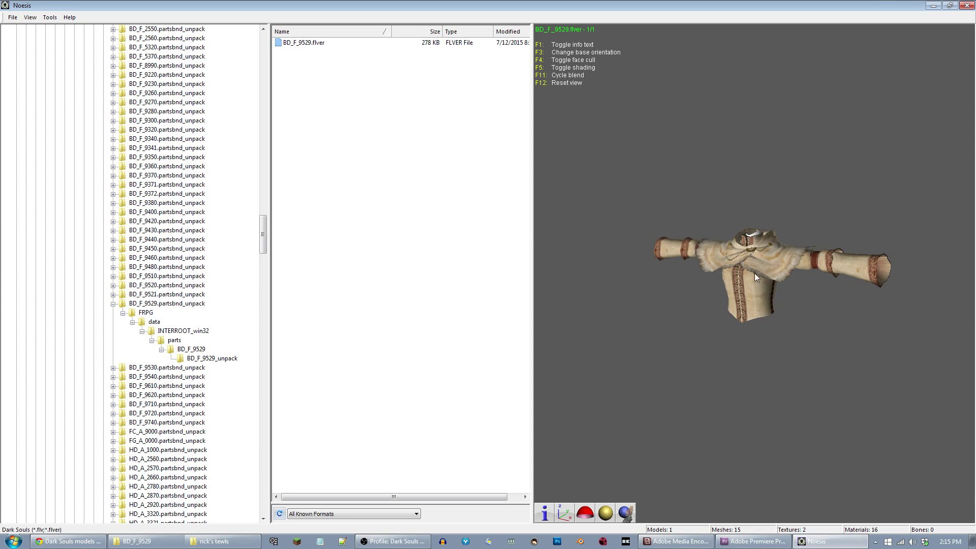
click(13, 17)
click(28, 40)
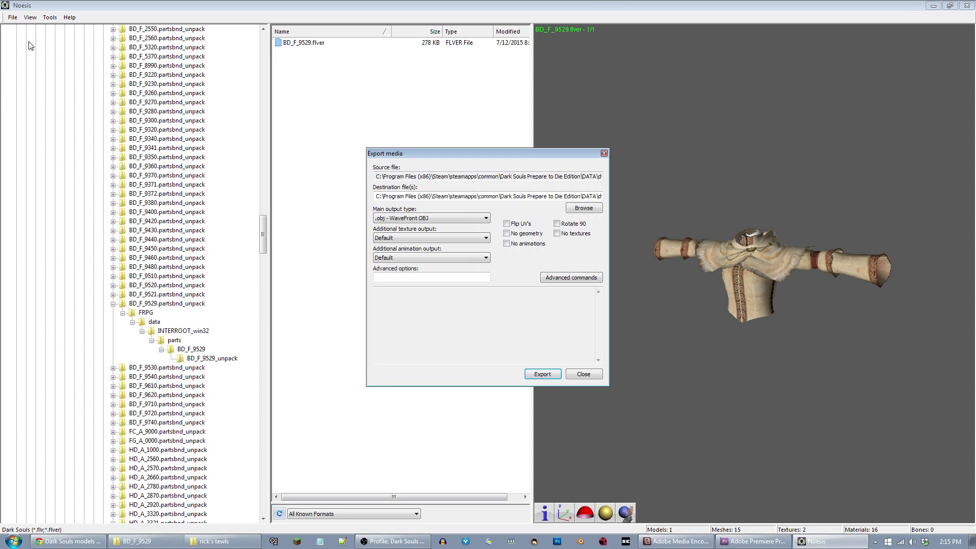
click(480, 218)
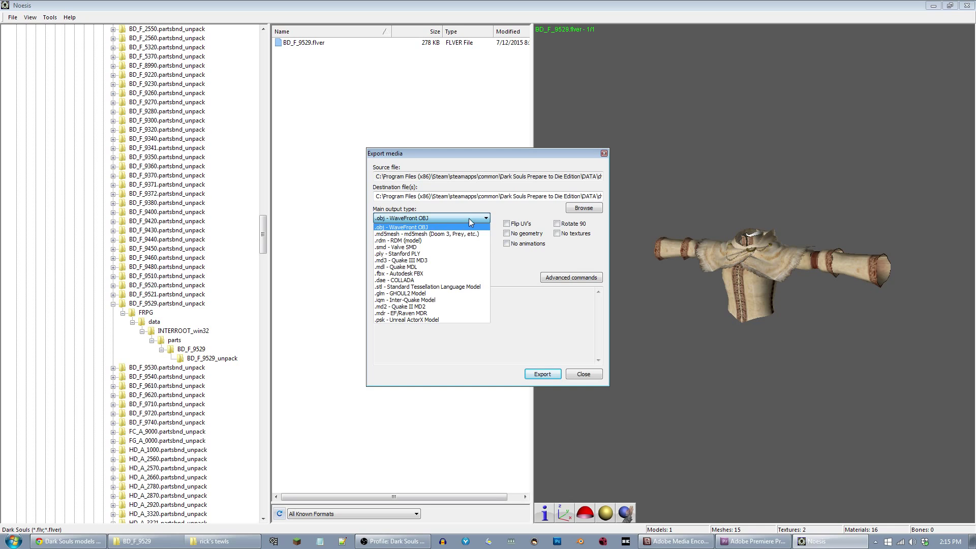
click(473, 218)
drag(541, 155, 494, 95)
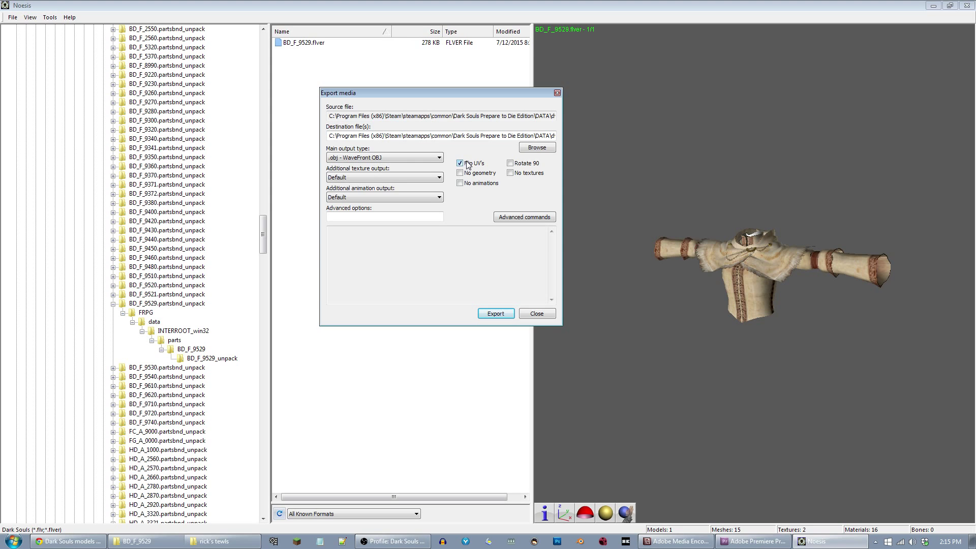
- Export the model with flipped UVs as bob.obj in the FULL folder
click(546, 145)
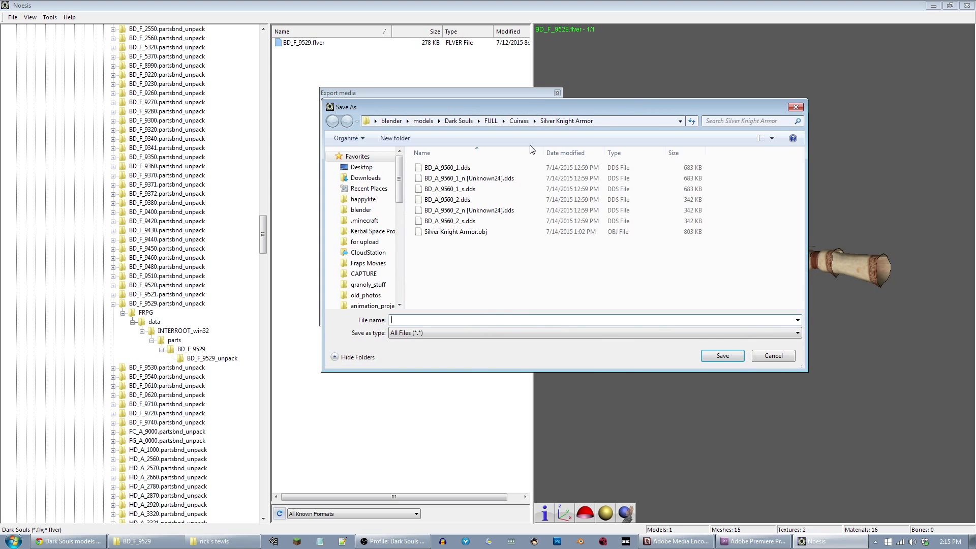
click(494, 122)
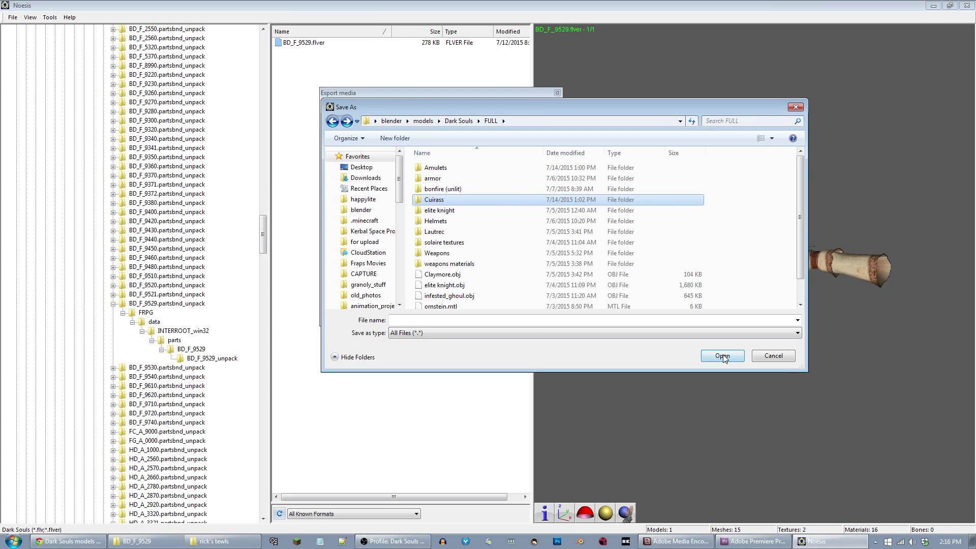
click(549, 320)
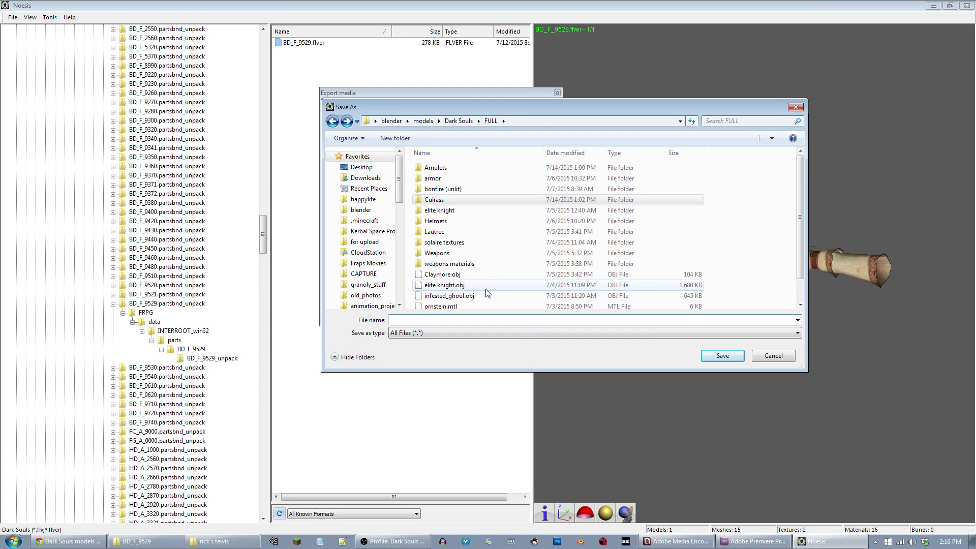
text(bob)
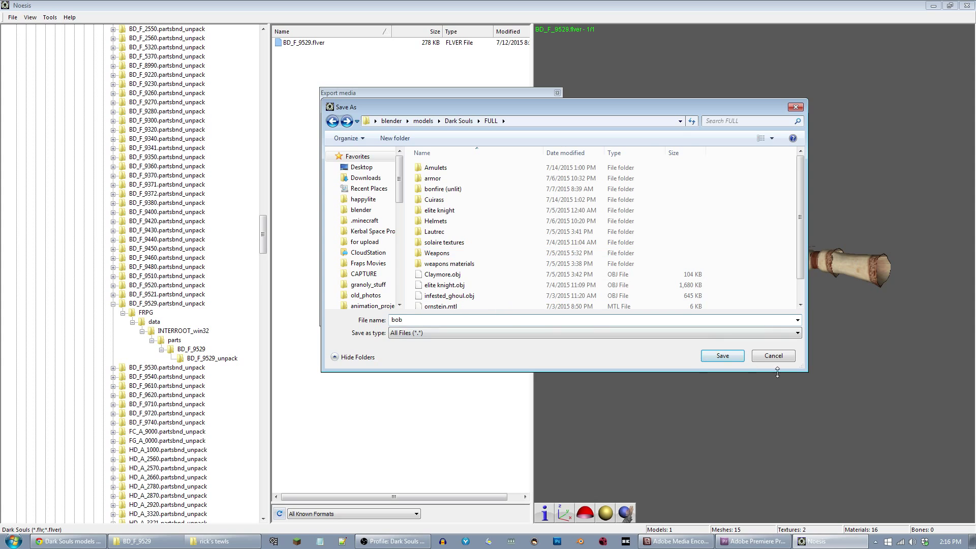
click(722, 356)
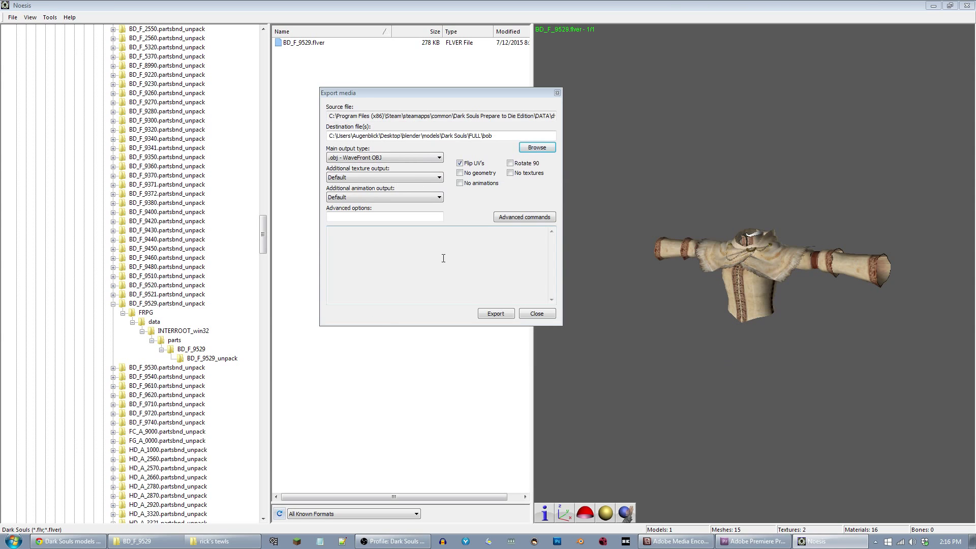
click(489, 313)
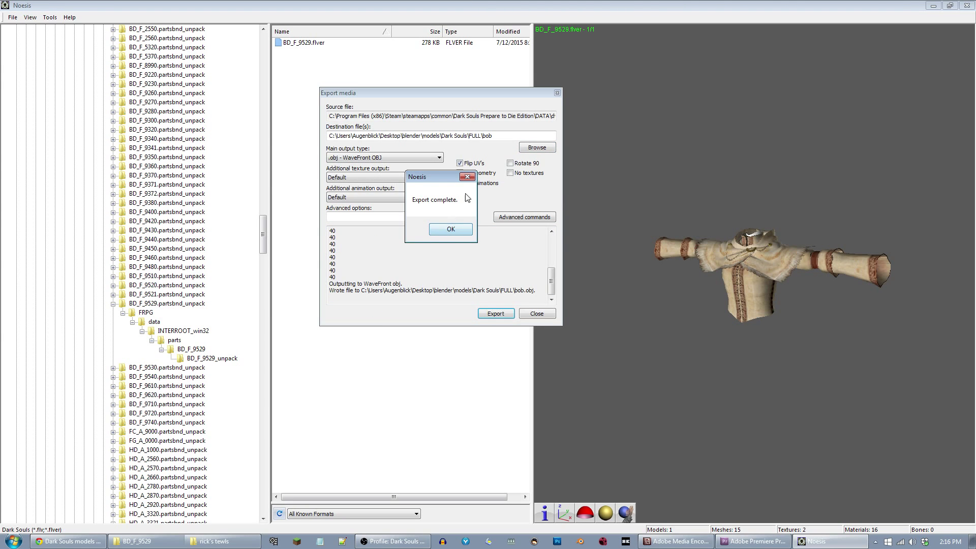
click(455, 229)
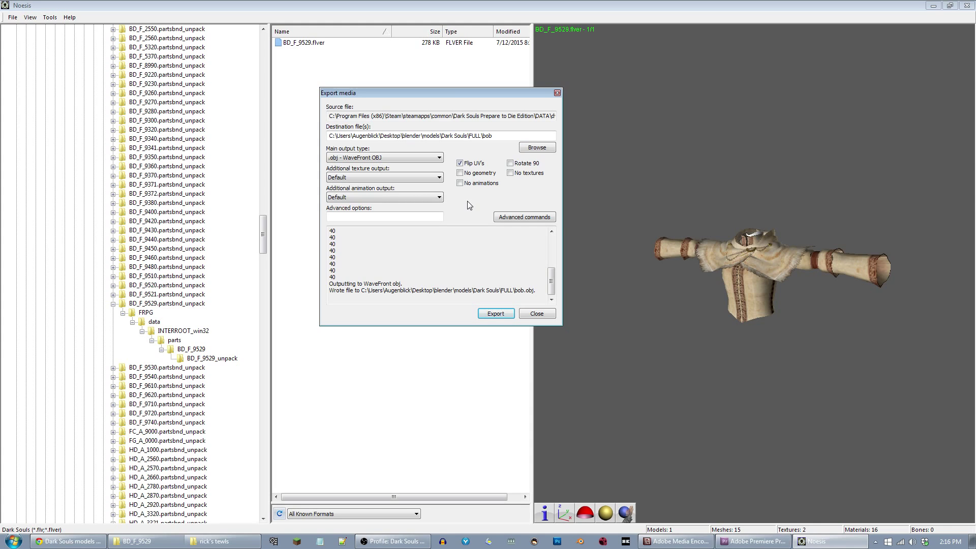
- Close the Export media window to return to the textured BD_F_9529 chest armour preview
click(544, 312)
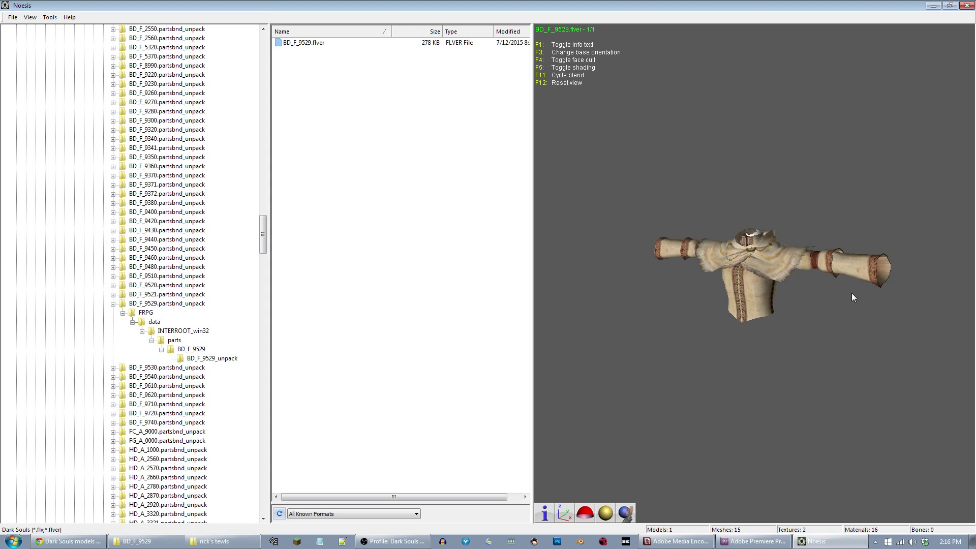